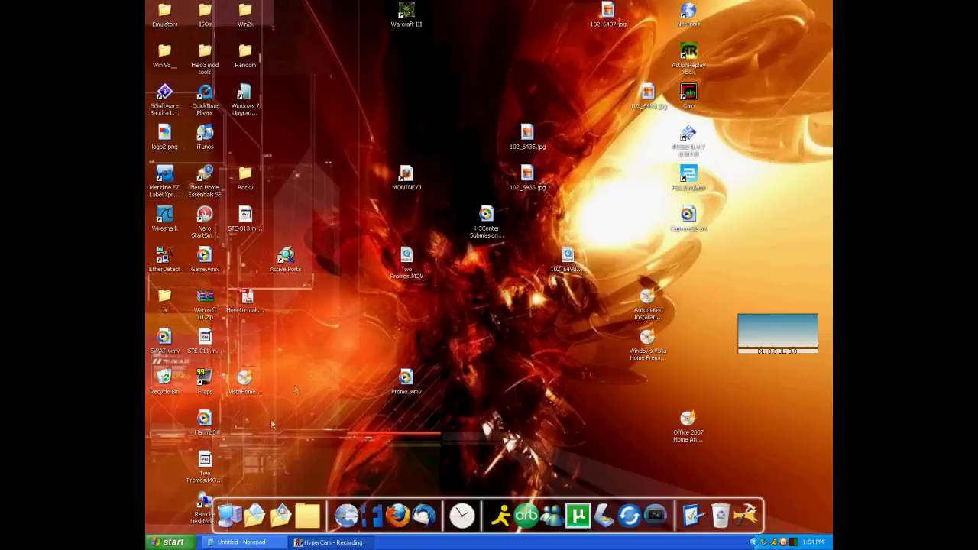
Step: Connect to the computer 192.168.1.118 with Remote Desktop Connection and log on by entering the Owner account's password
{"action": "left_click_drag", "start_coordinate": [204, 508], "coordinate": [365, 348]}
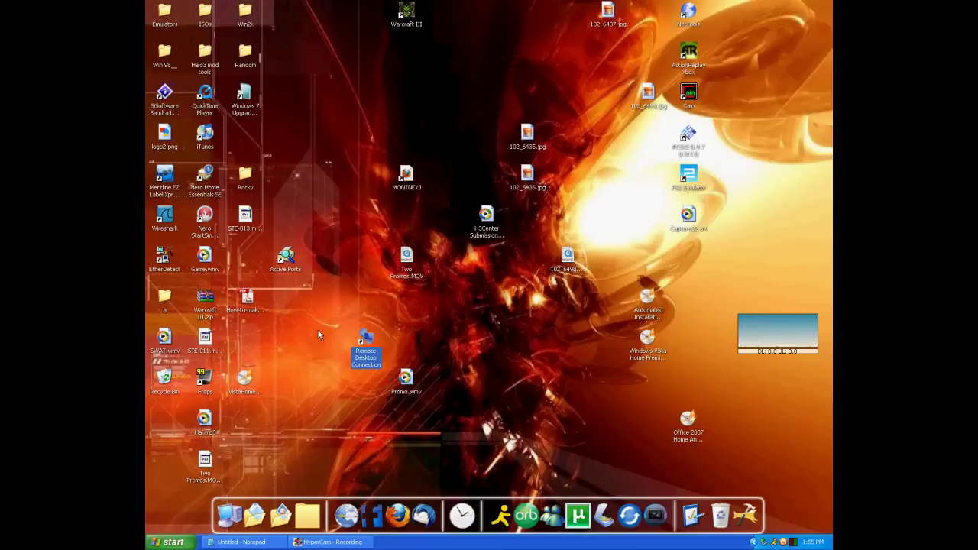
{"action": "double_click", "coordinate": [368, 340]}
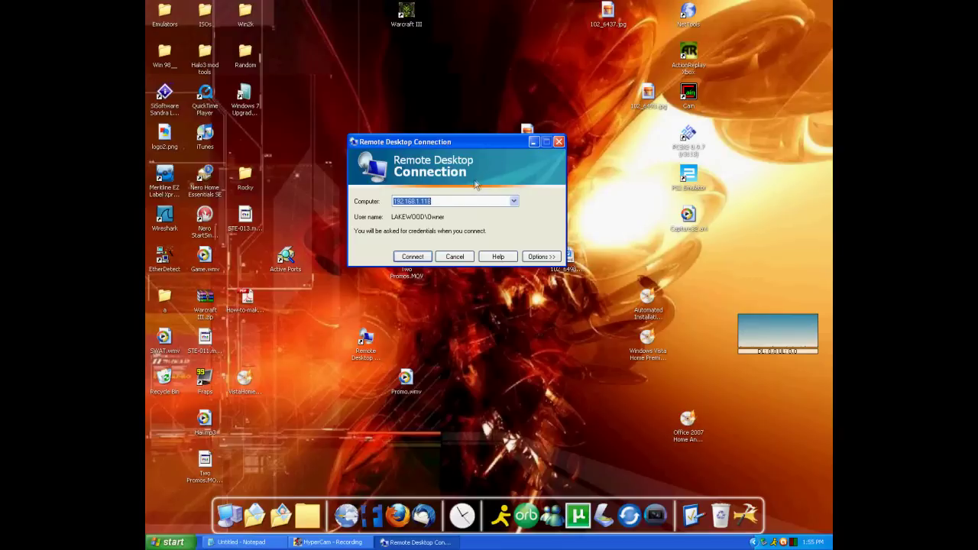
{"action": "left_click", "coordinate": [464, 203]}
{"action": "left_click", "coordinate": [423, 257]}
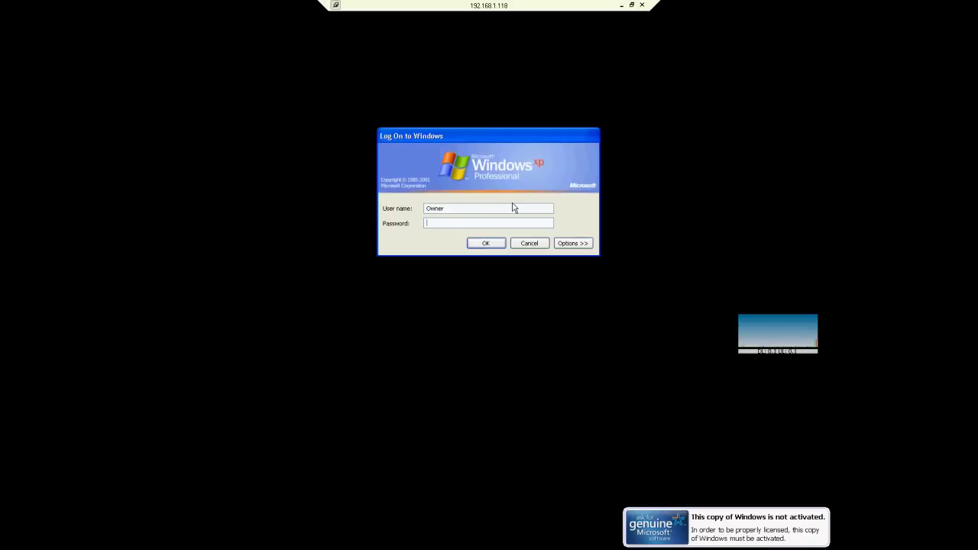
{"action": "type", "text": "**********"}
{"action": "key", "text": "Return"}
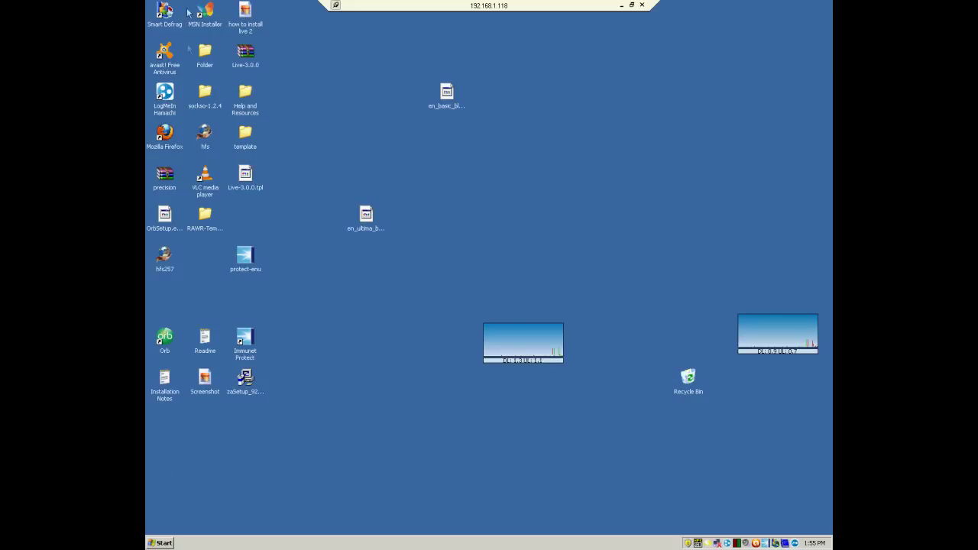
Step: Search Google for Sockso in Firefox on the remote computer and open the Sockso - Personal Music Server website
{"action": "left_click", "coordinate": [152, 540]}
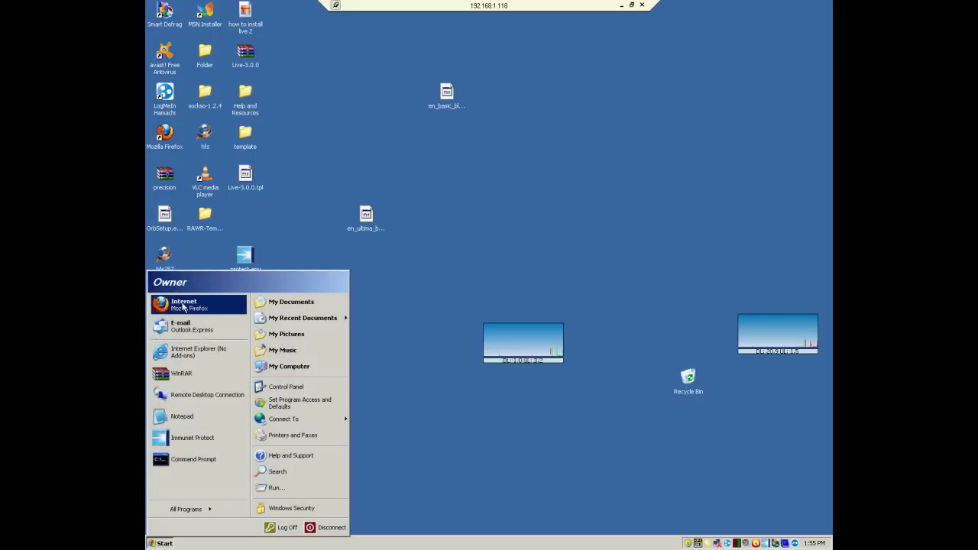
{"action": "left_click", "coordinate": [184, 306]}
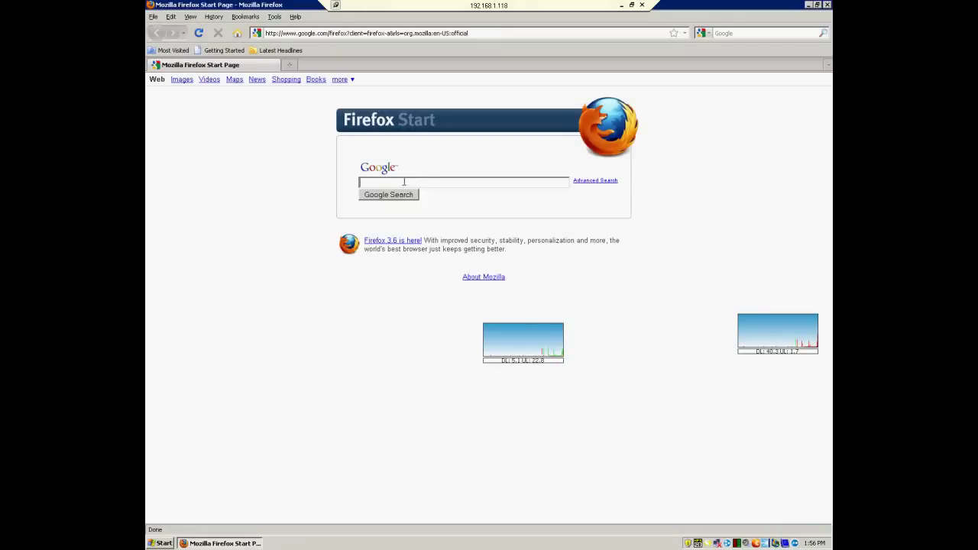
{"action": "left_click", "coordinate": [402, 180]}
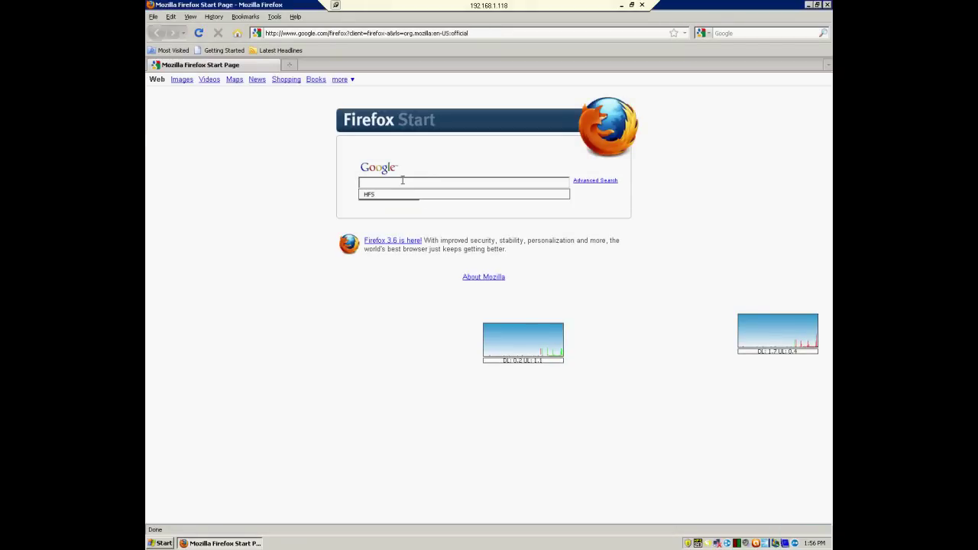
{"action": "type", "text": "Soc"}
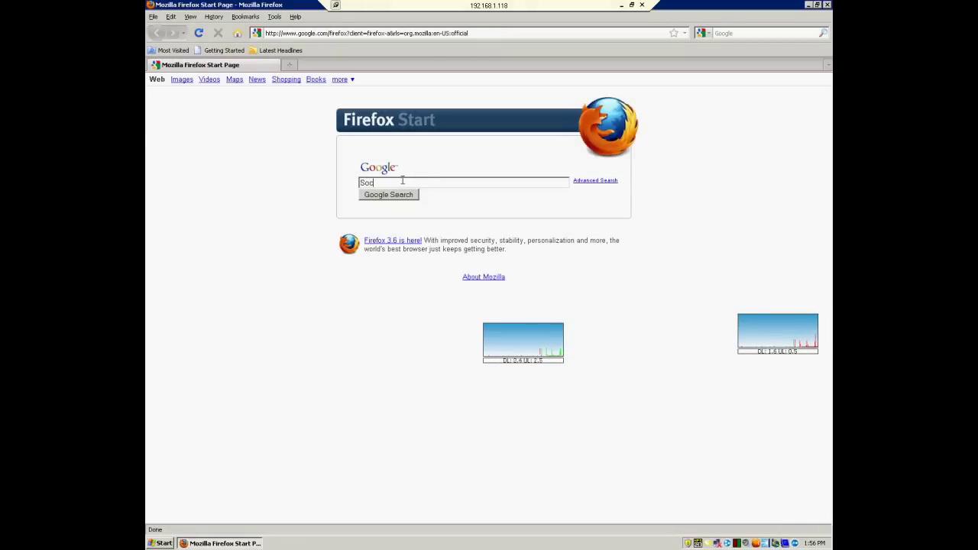
{"action": "type", "text": "kso"}
{"action": "key", "text": "Return"}
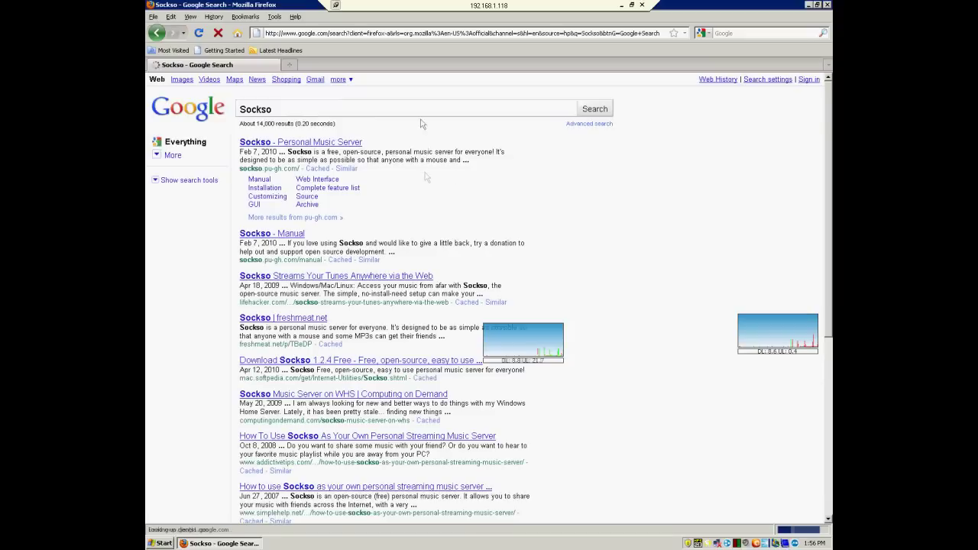
{"action": "left_click", "coordinate": [351, 143]}
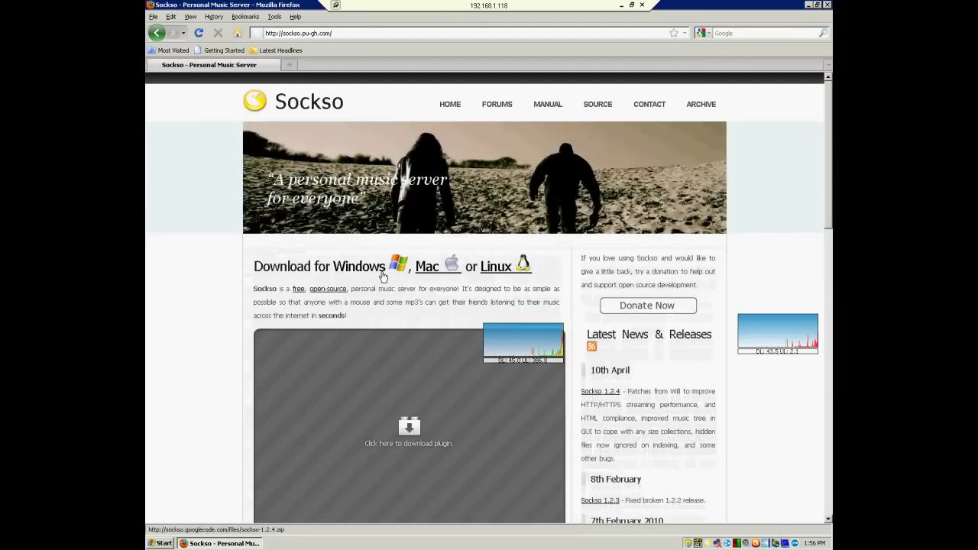
{"action": "left_click", "coordinate": [383, 277]}
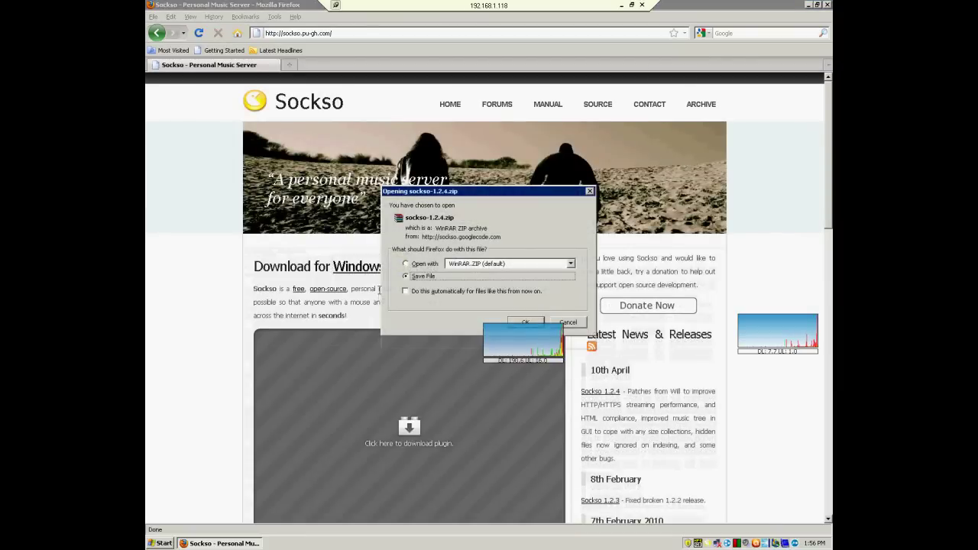
{"action": "left_click_drag", "start_coordinate": [481, 192], "coordinate": [308, 175]}
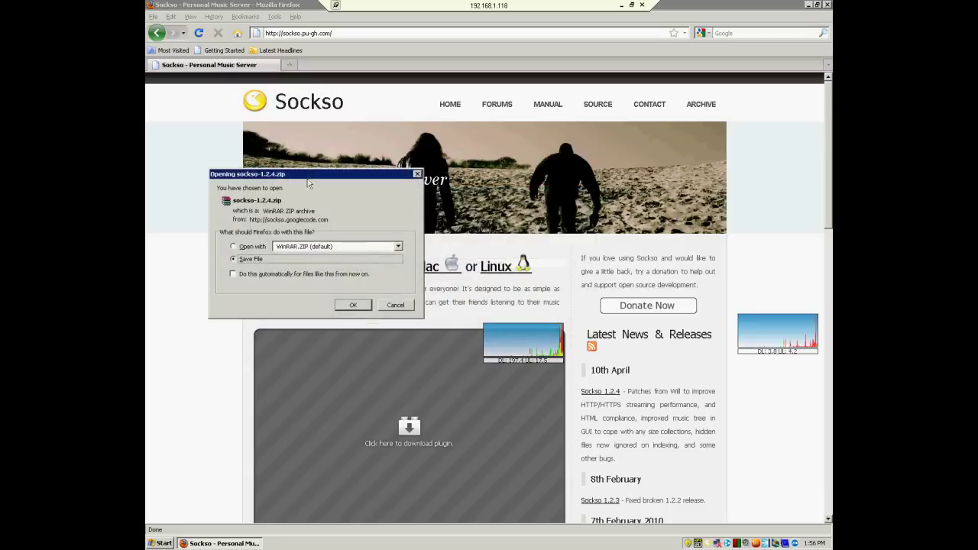
{"action": "left_click", "coordinate": [394, 306]}
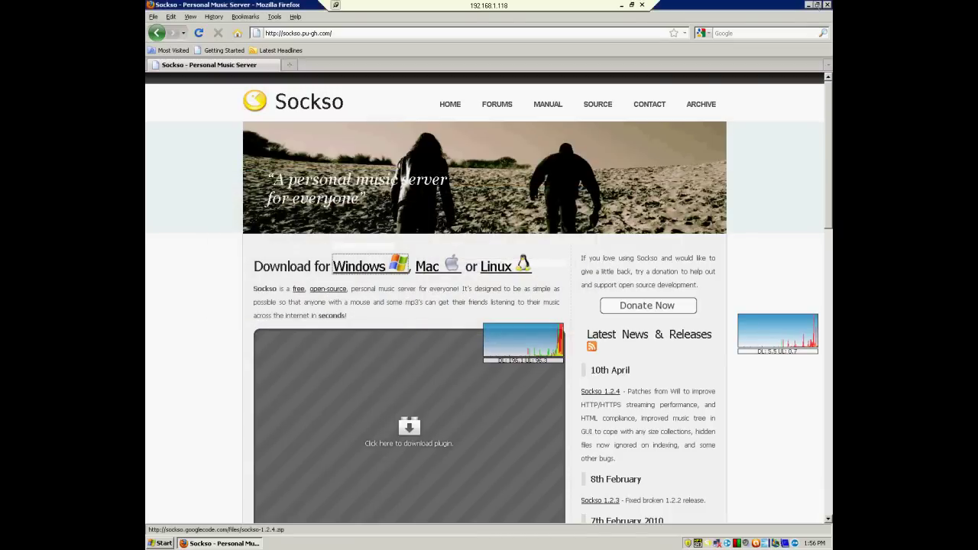
Step: Minimize the browser window to get back to the remote desktop
{"action": "left_click", "coordinate": [807, 5]}
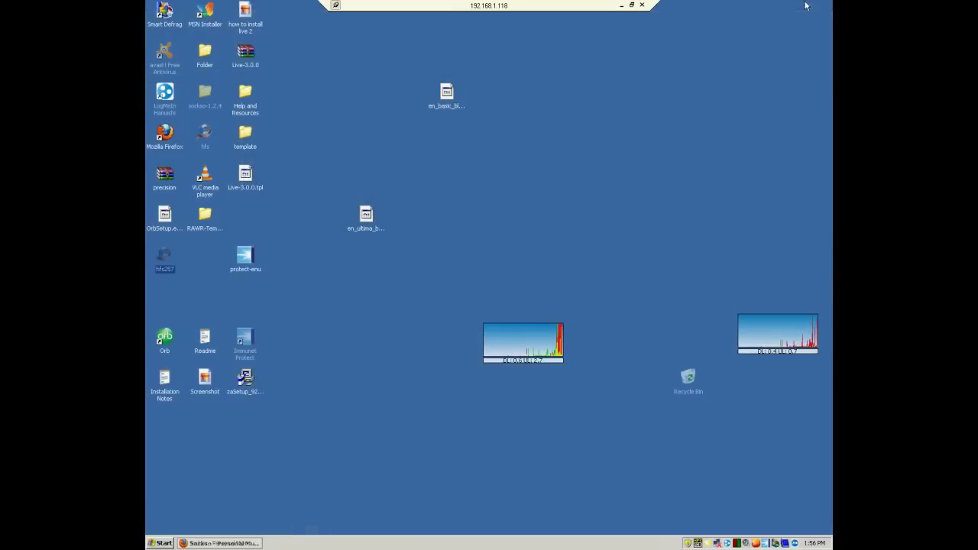
{"action": "left_click", "coordinate": [273, 223]}
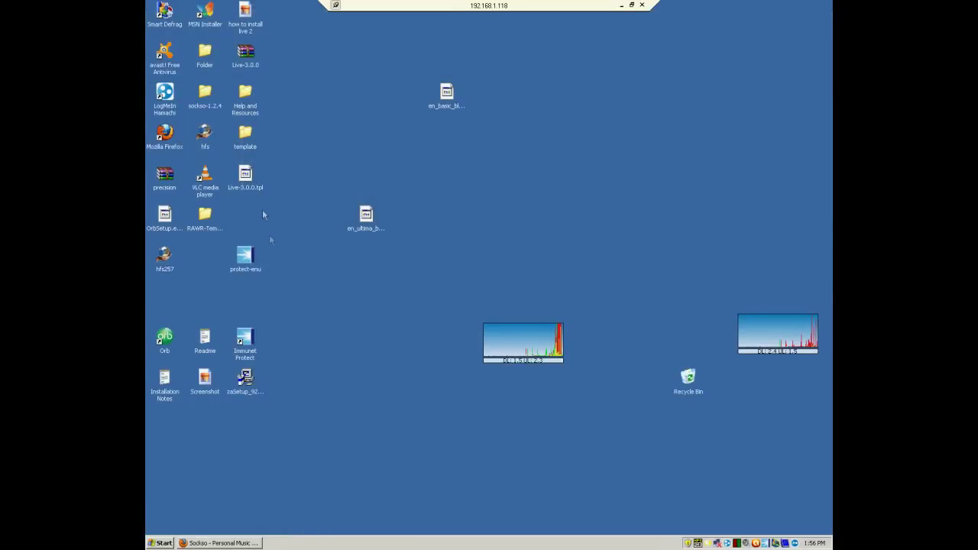
{"action": "right_click", "coordinate": [249, 65]}
{"action": "mouse_move", "coordinate": [277, 84]}
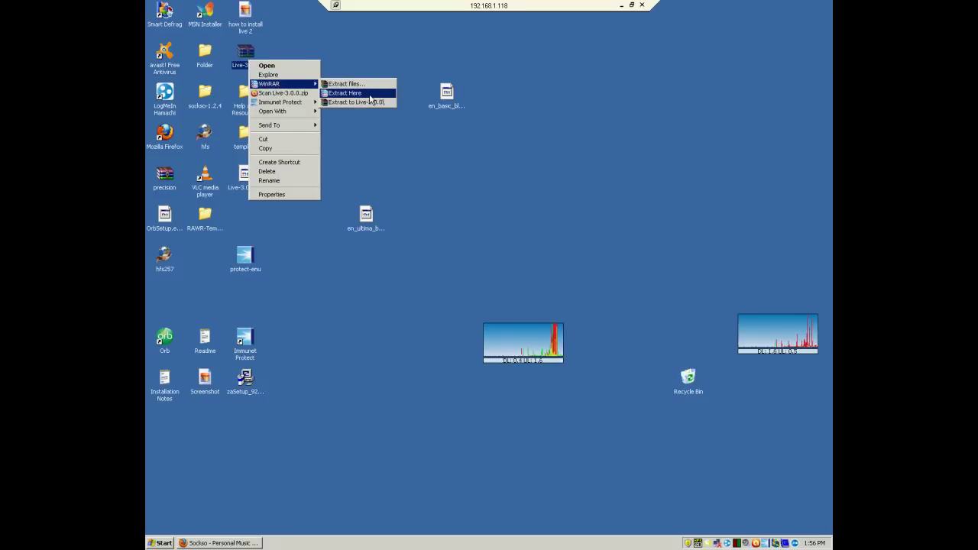
{"action": "left_click", "coordinate": [363, 104]}
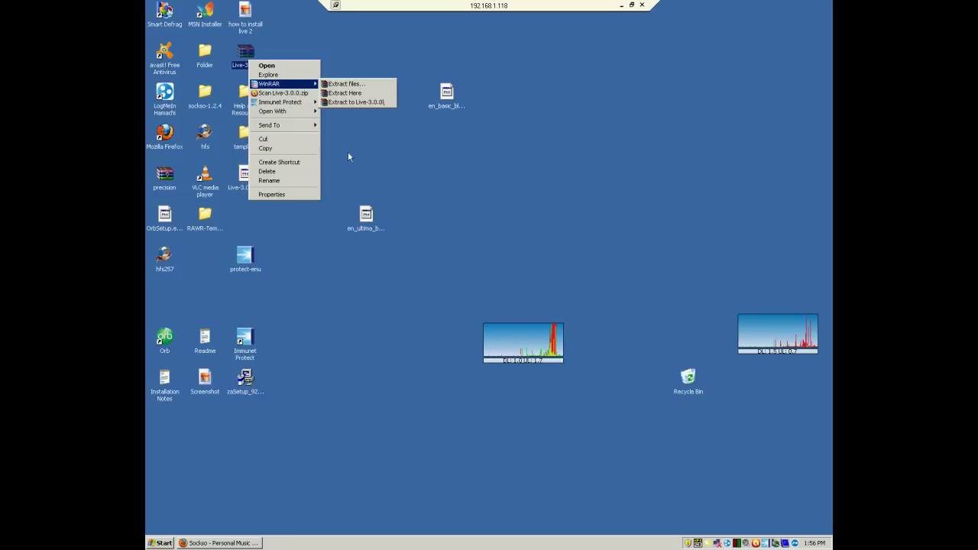
{"action": "left_click", "coordinate": [350, 126]}
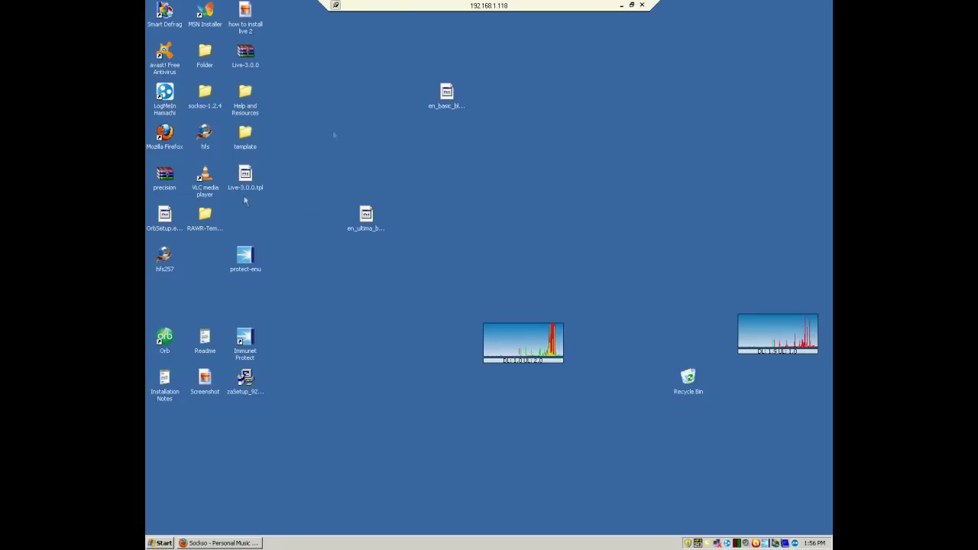
Step: Run the windows batch file from the inner sockso-1.2.4 folder on the desktop, and close the folder window
{"action": "left_click_drag", "start_coordinate": [213, 111], "coordinate": [335, 111]}
{"action": "double_click", "coordinate": [316, 100]}
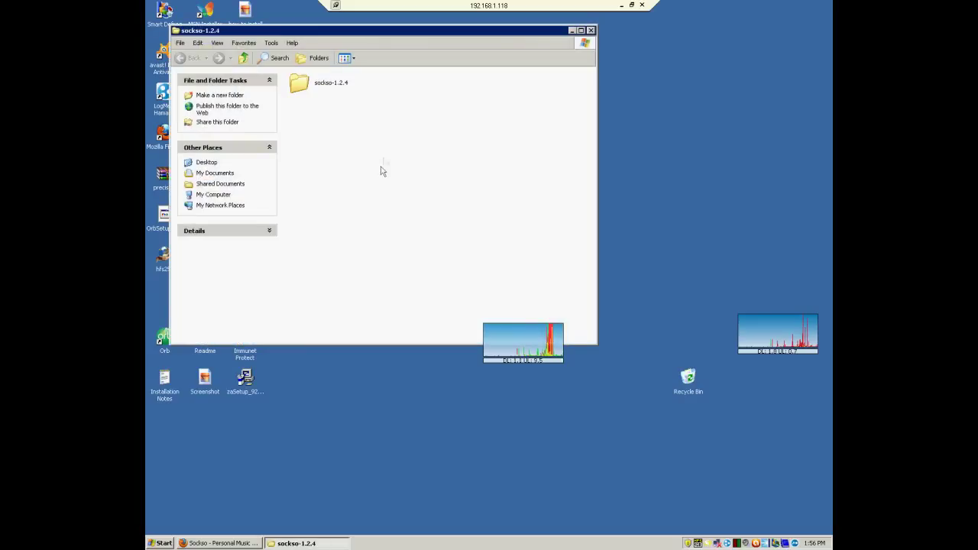
{"action": "double_click", "coordinate": [326, 85]}
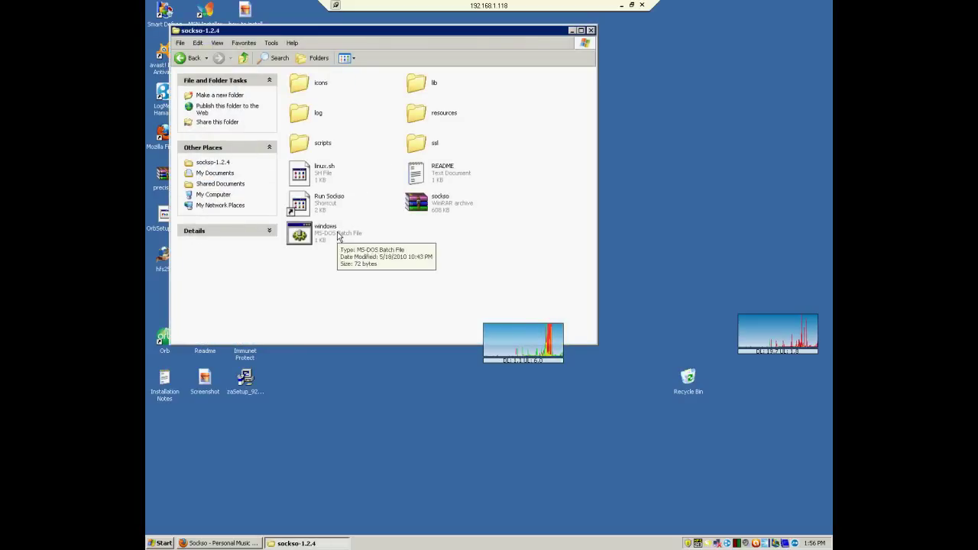
{"action": "double_click", "coordinate": [324, 233]}
{"action": "left_click", "coordinate": [519, 279]}
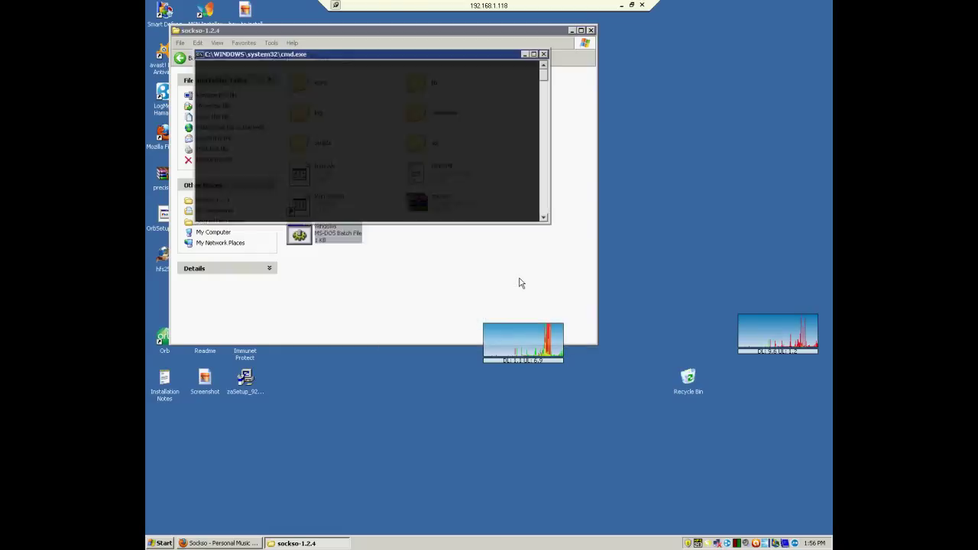
{"action": "left_click", "coordinate": [591, 30]}
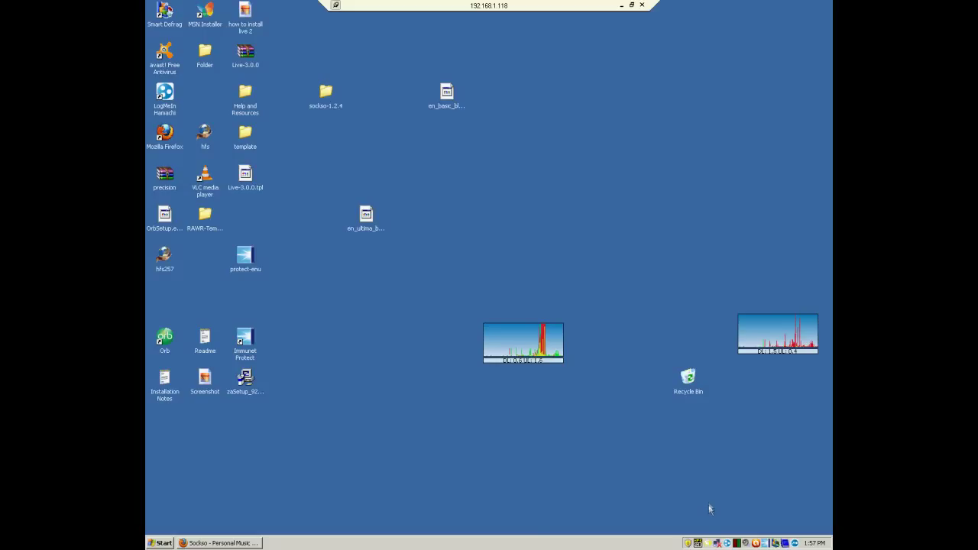
Step: Open the Sockso Collection Manager clear of the network traffic meter and show its list of collection folders
{"action": "double_click", "coordinate": [712, 545]}
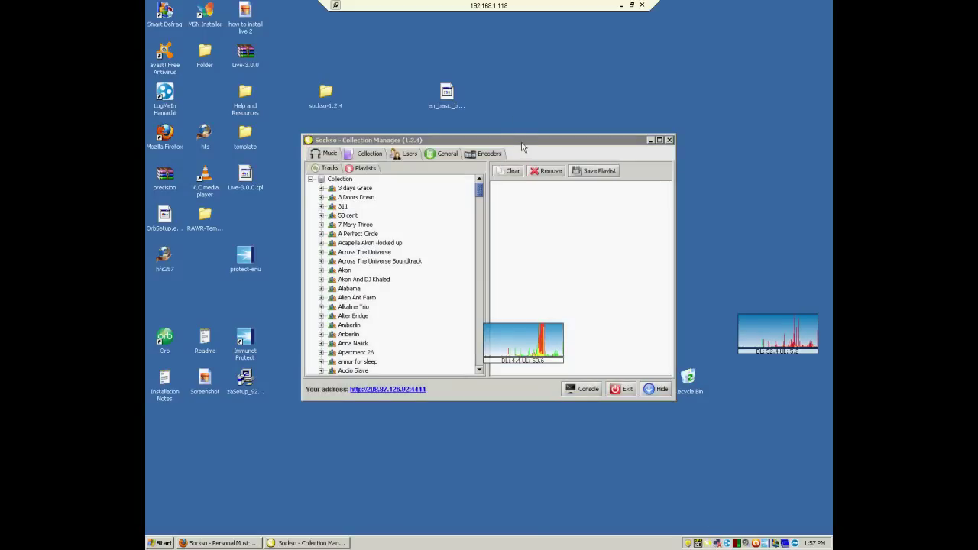
{"action": "left_click_drag", "start_coordinate": [501, 136], "coordinate": [468, 91]}
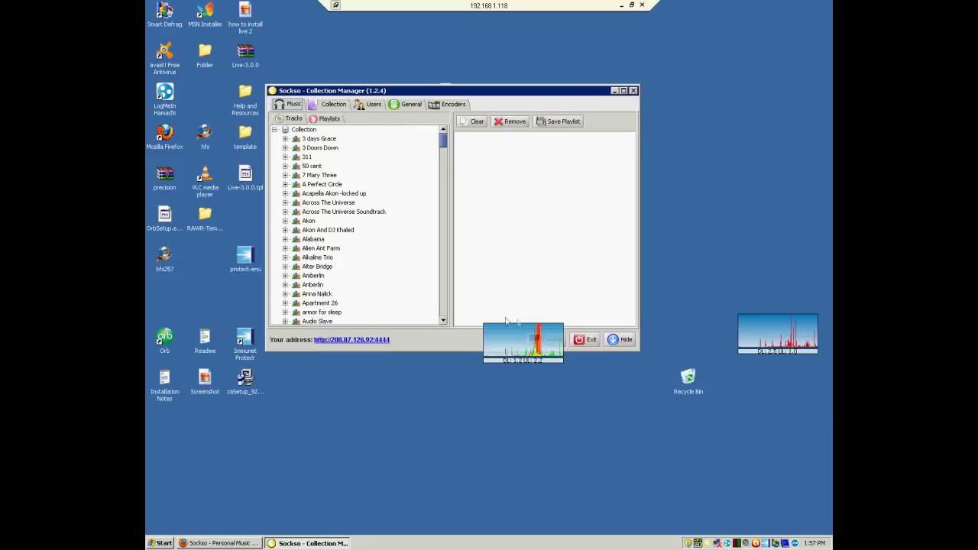
{"action": "left_click_drag", "start_coordinate": [513, 340], "coordinate": [578, 441]}
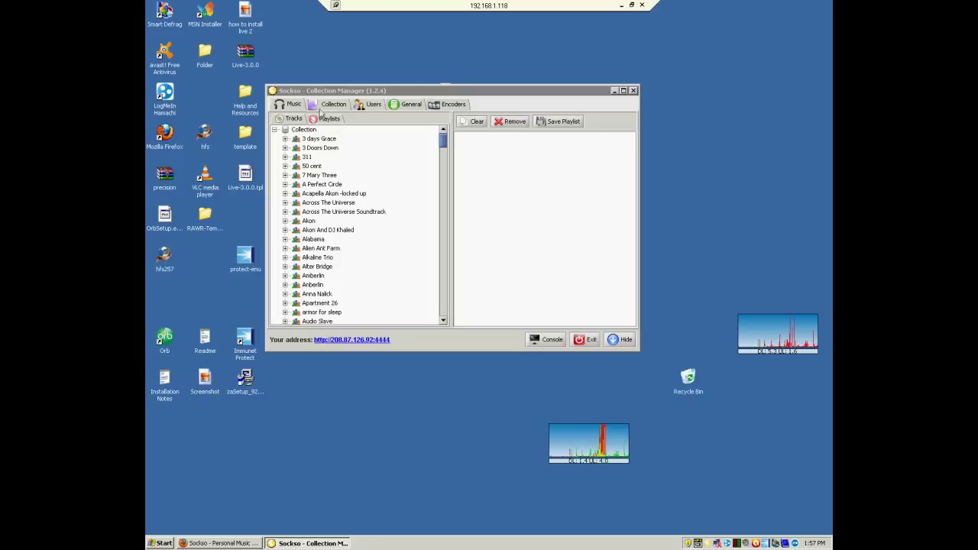
{"action": "left_click", "coordinate": [323, 107]}
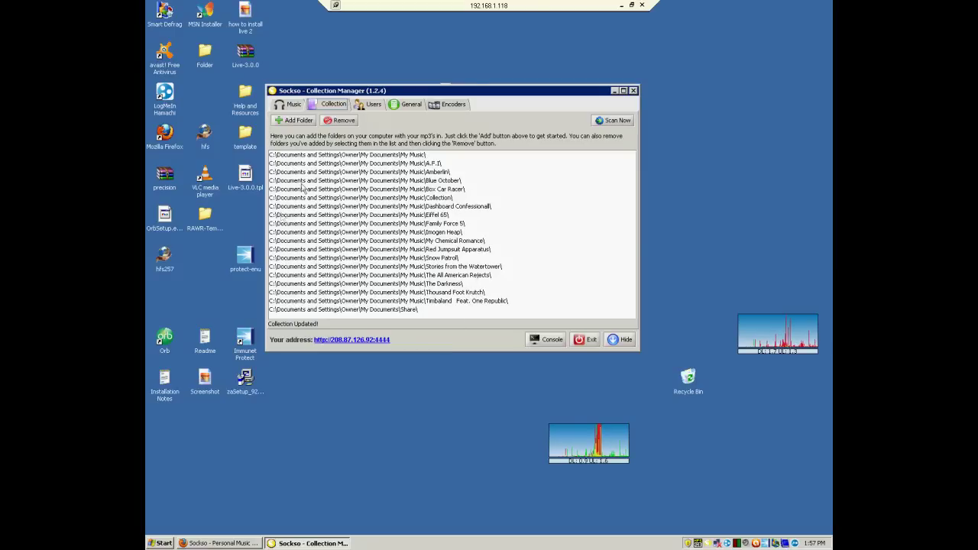
{"action": "left_click", "coordinate": [298, 121]}
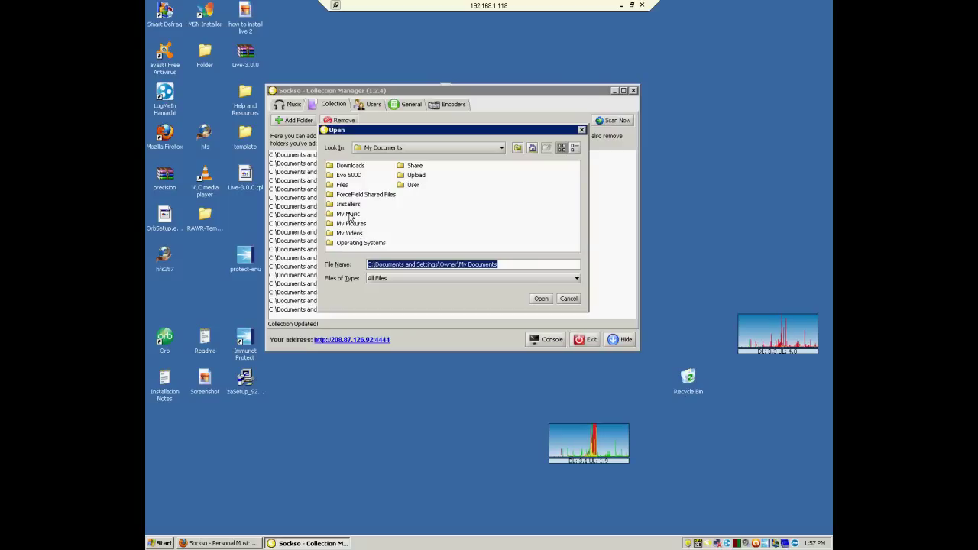
{"action": "left_click", "coordinate": [349, 216]}
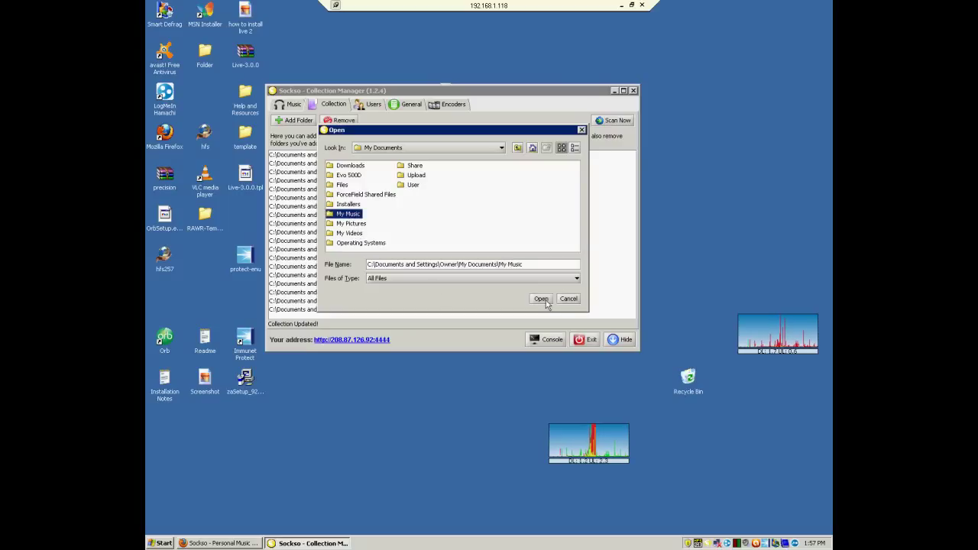
{"action": "left_click", "coordinate": [569, 299]}
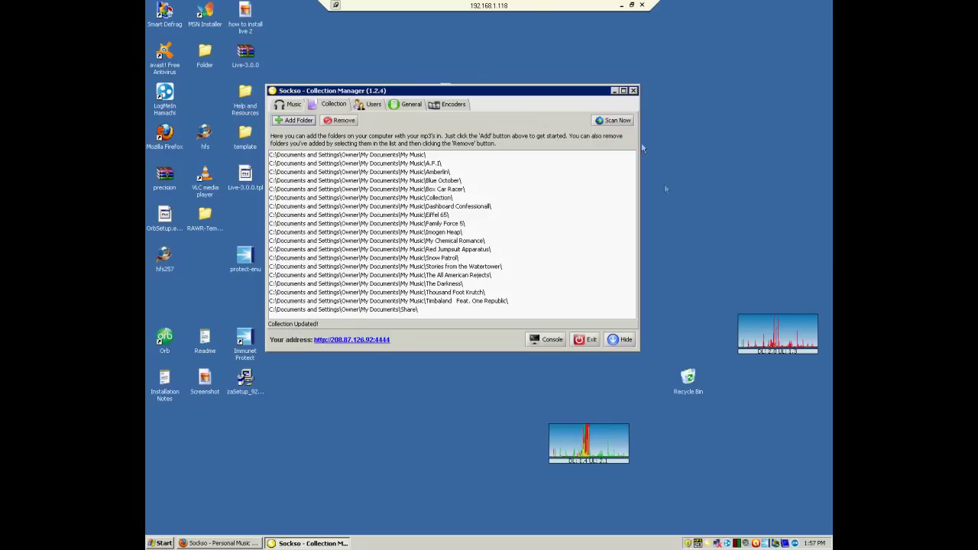
Step: Scan the listed music folders to update the collection
{"action": "left_click", "coordinate": [615, 121]}
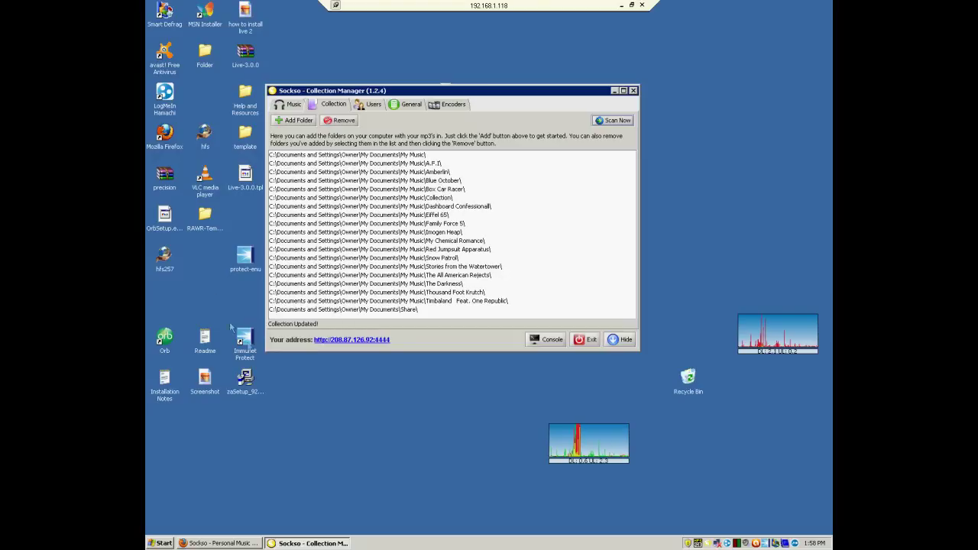
Step: Review the web server's port, title, tagline and disable-downloads option in Sockso's general settings
{"action": "left_click", "coordinate": [411, 105]}
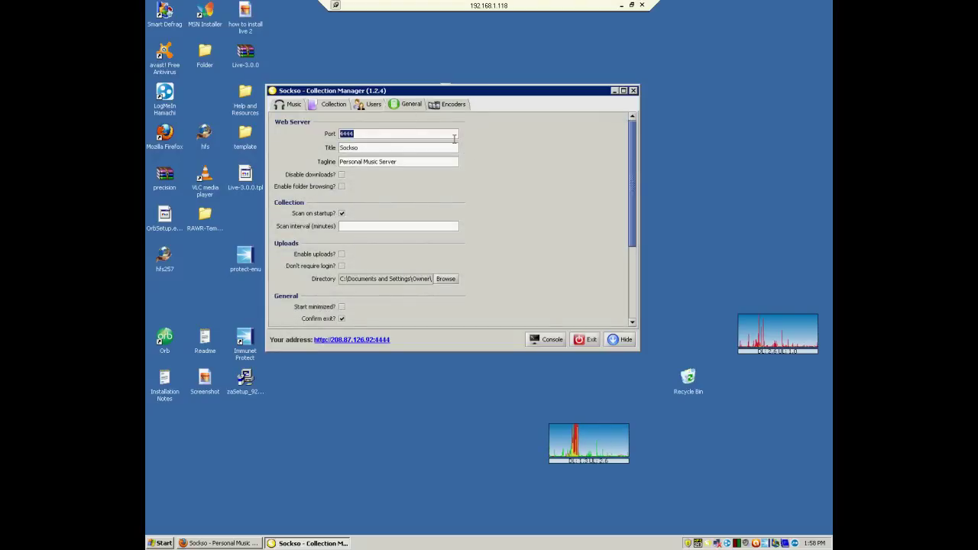
{"action": "left_click", "coordinate": [450, 138]}
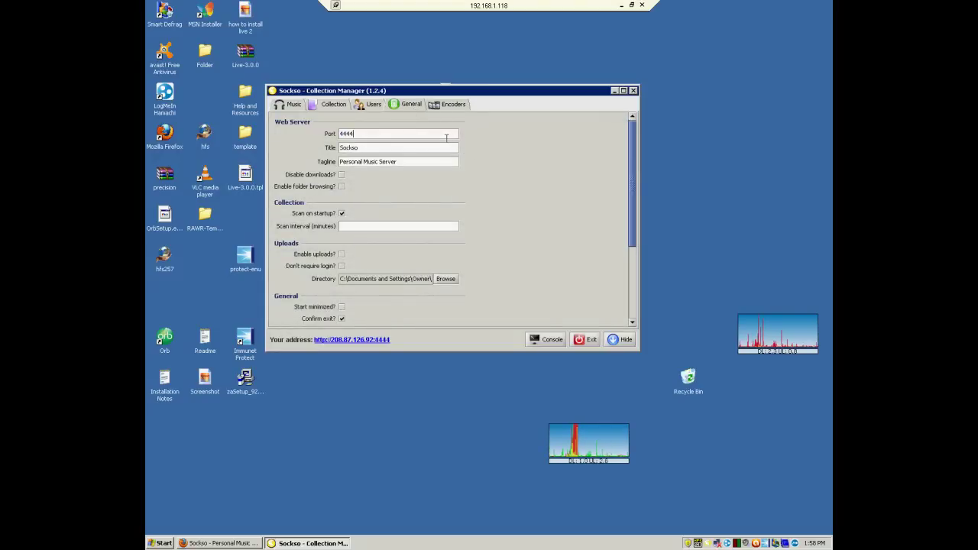
{"action": "left_click", "coordinate": [391, 148]}
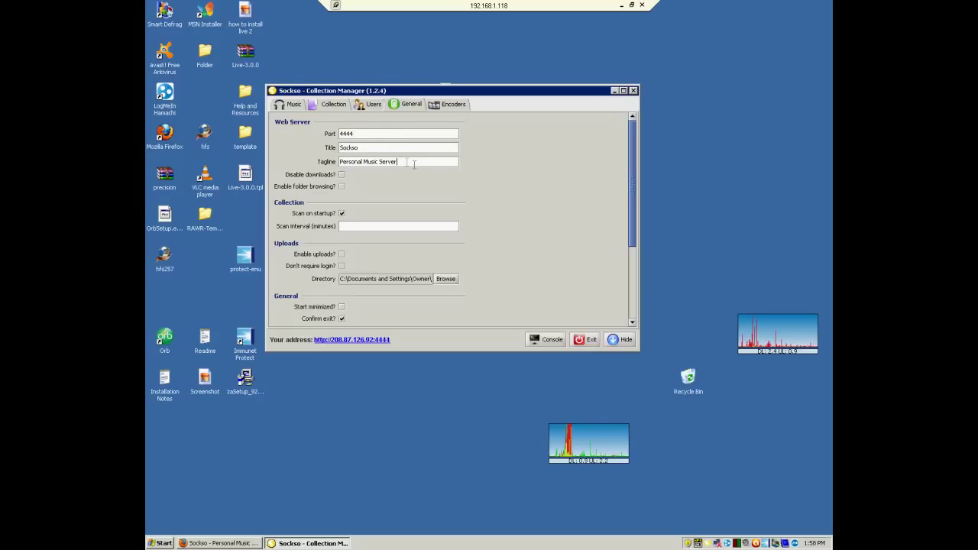
{"action": "key", "text": "Tab"}
{"action": "scroll", "coordinate": [427, 195], "scroll_direction": "down", "scroll_amount": 2}
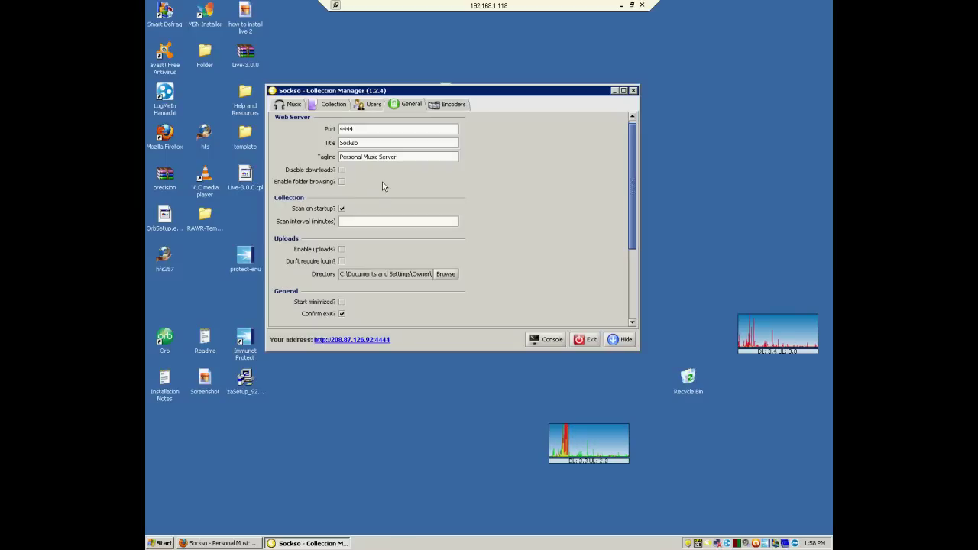
{"action": "left_click", "coordinate": [342, 169]}
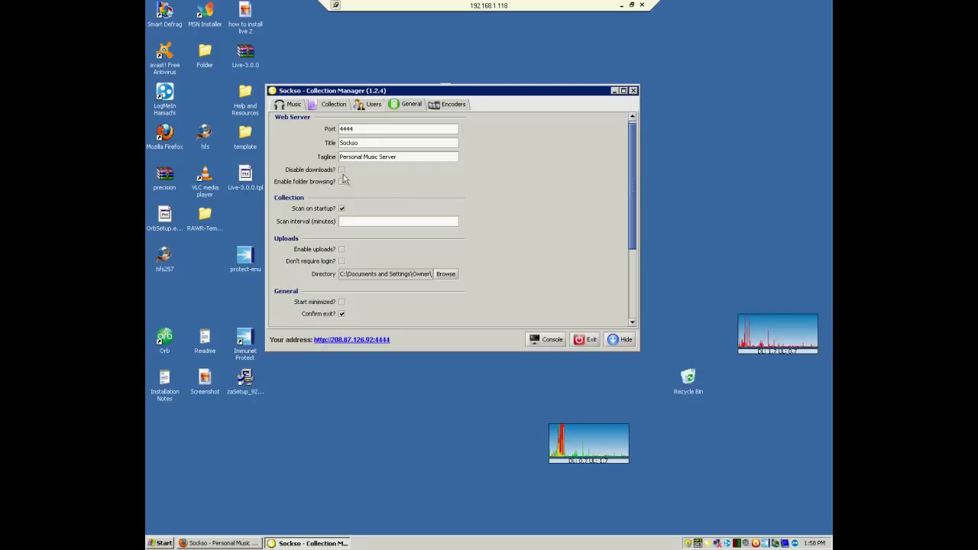
Step: Toggle the disable-downloads option on and back off, and review the collection, uploads, general, logging and NAT settings
{"action": "left_click", "coordinate": [343, 171]}
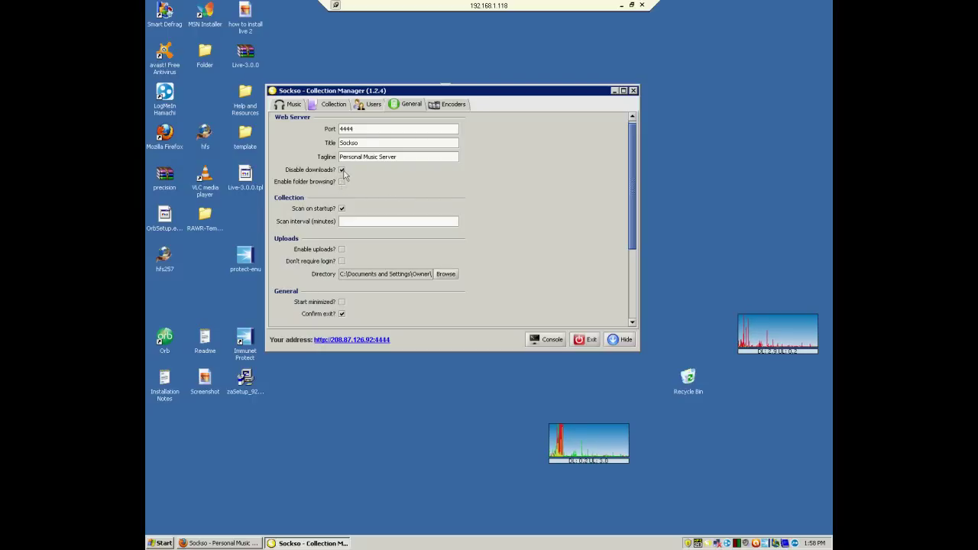
{"action": "left_click", "coordinate": [342, 170]}
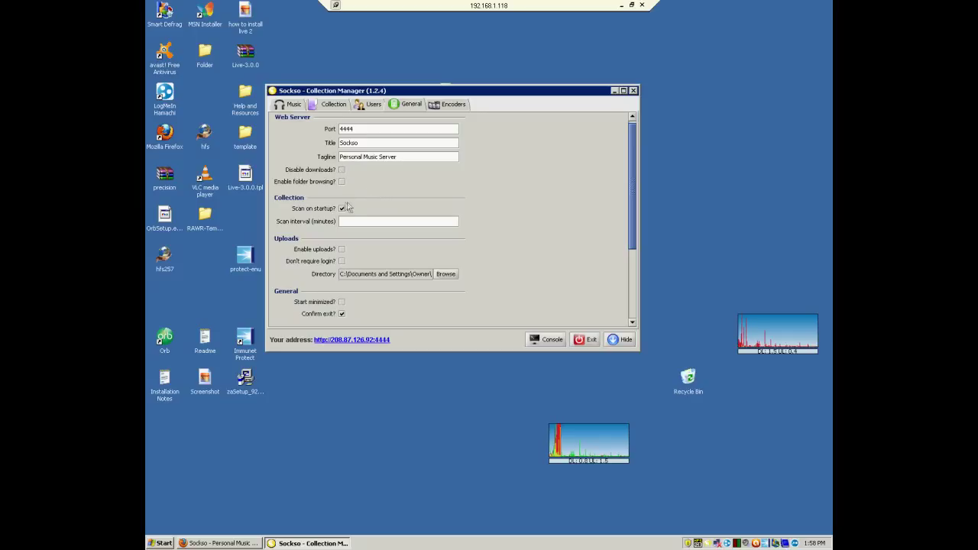
{"action": "scroll", "coordinate": [352, 212], "scroll_direction": "down", "scroll_amount": 1}
{"action": "scroll", "coordinate": [351, 218], "scroll_direction": "down", "scroll_amount": 3}
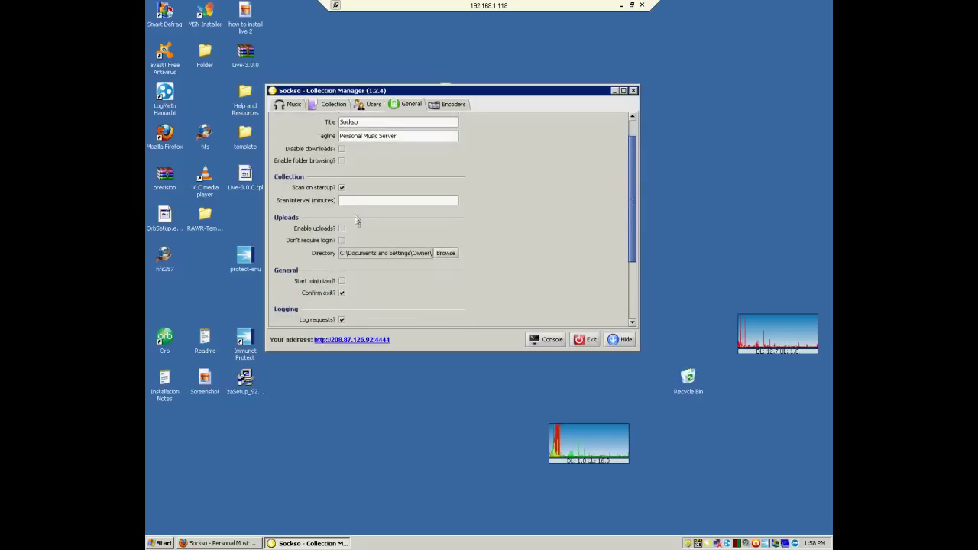
{"action": "scroll", "coordinate": [343, 228], "scroll_direction": "down", "scroll_amount": 1}
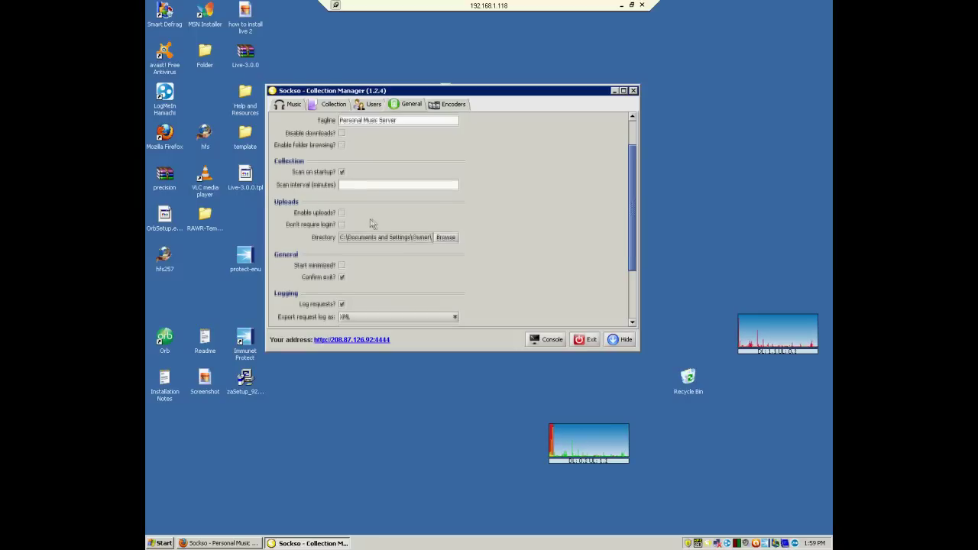
{"action": "scroll", "coordinate": [372, 222], "scroll_direction": "down", "scroll_amount": 2}
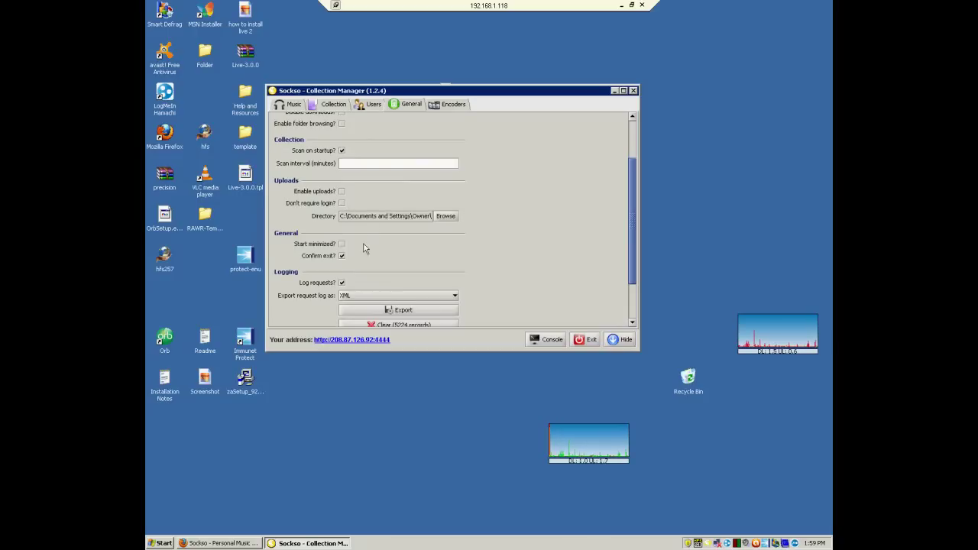
{"action": "scroll", "coordinate": [363, 248], "scroll_direction": "down", "scroll_amount": 3}
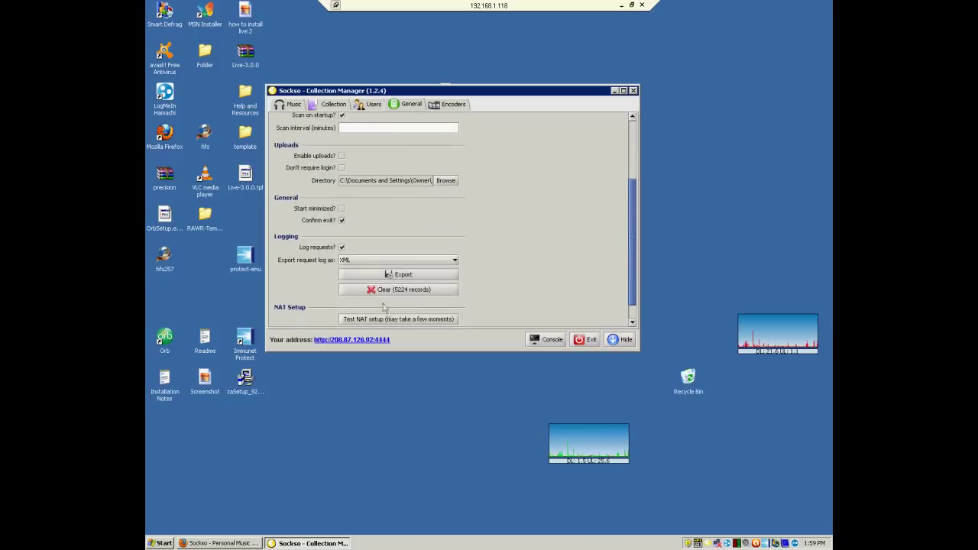
{"action": "scroll", "coordinate": [397, 315], "scroll_direction": "down", "scroll_amount": 2}
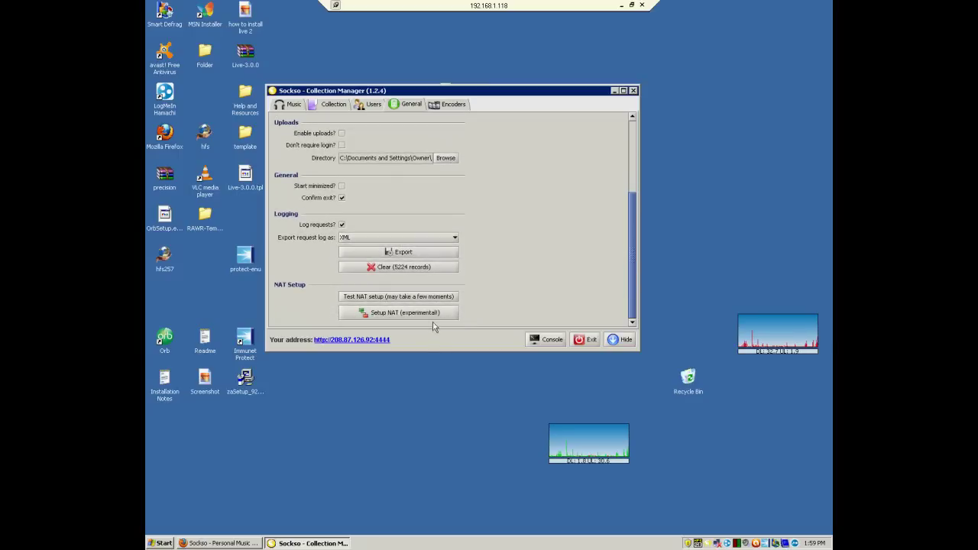
{"action": "scroll", "coordinate": [407, 317], "scroll_direction": "up", "scroll_amount": 1}
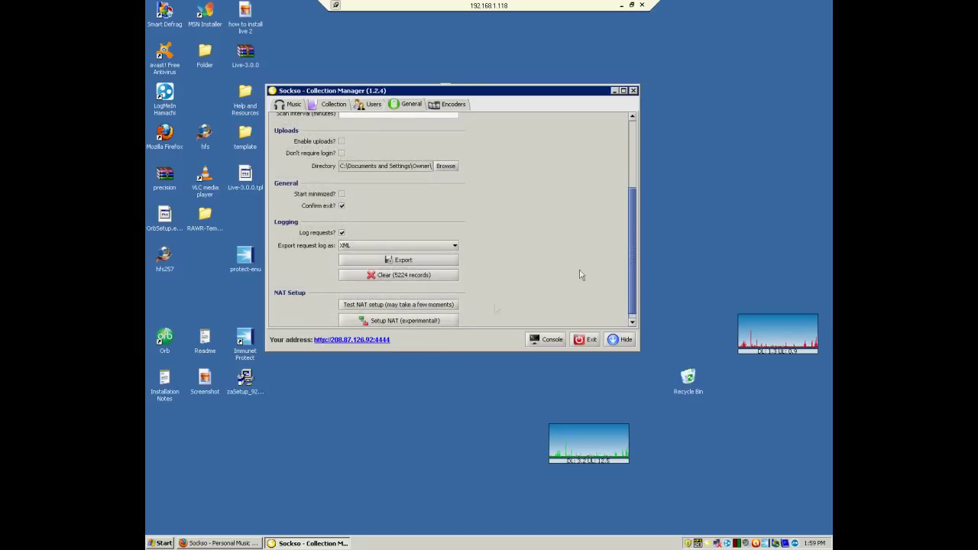
{"action": "left_click_drag", "start_coordinate": [632, 222], "coordinate": [630, 142]}
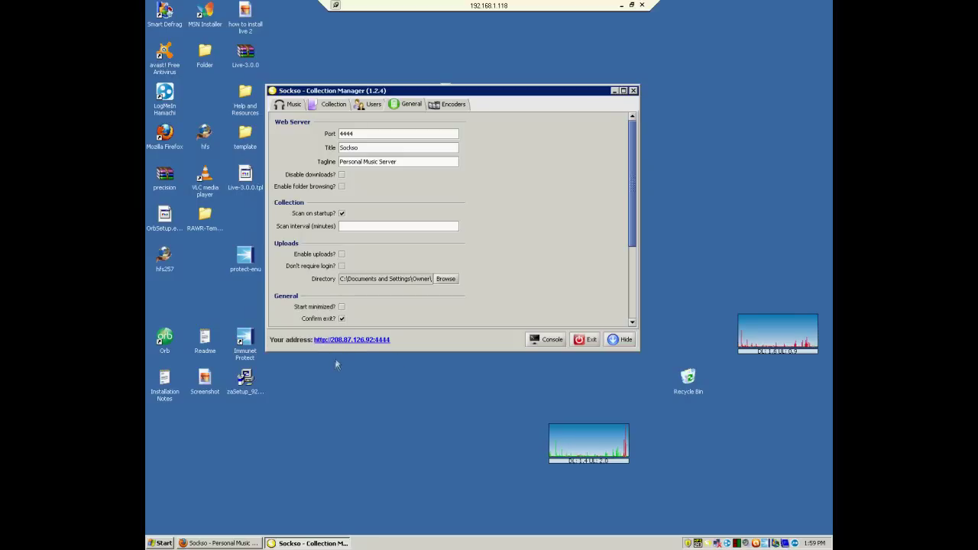
Step: Switch the Collection Manager to its music tracks, close its window and minimize the remote desktop session
{"action": "left_click", "coordinate": [284, 105]}
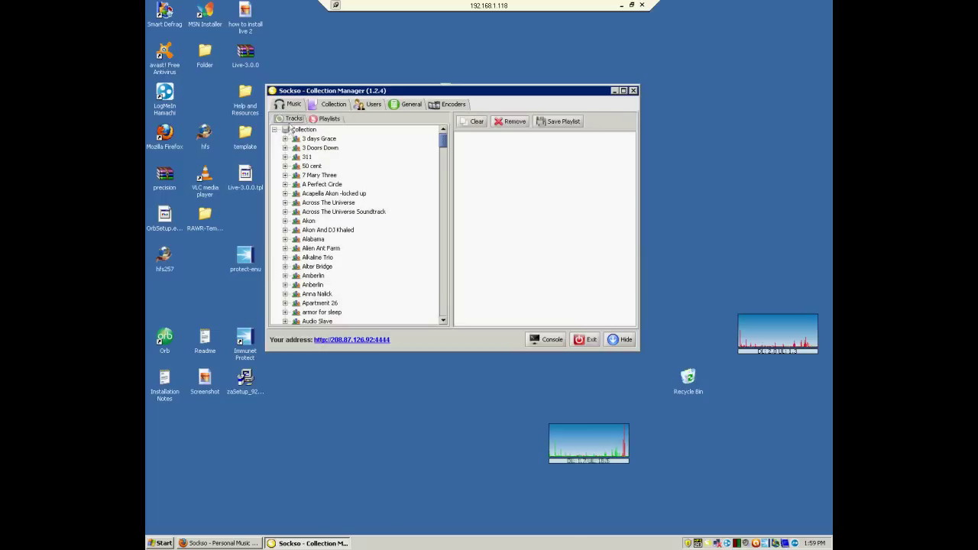
{"action": "left_click", "coordinate": [633, 91]}
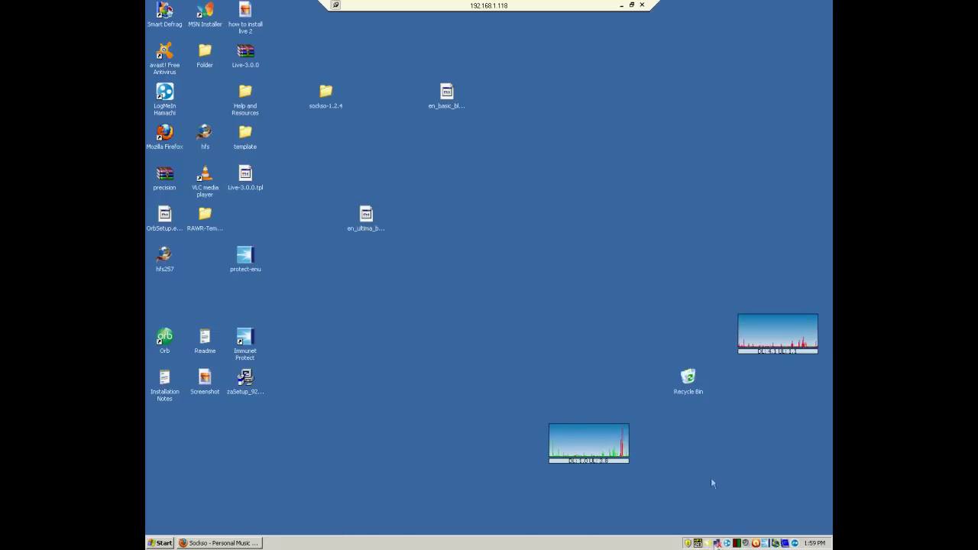
{"action": "left_click", "coordinate": [622, 6]}
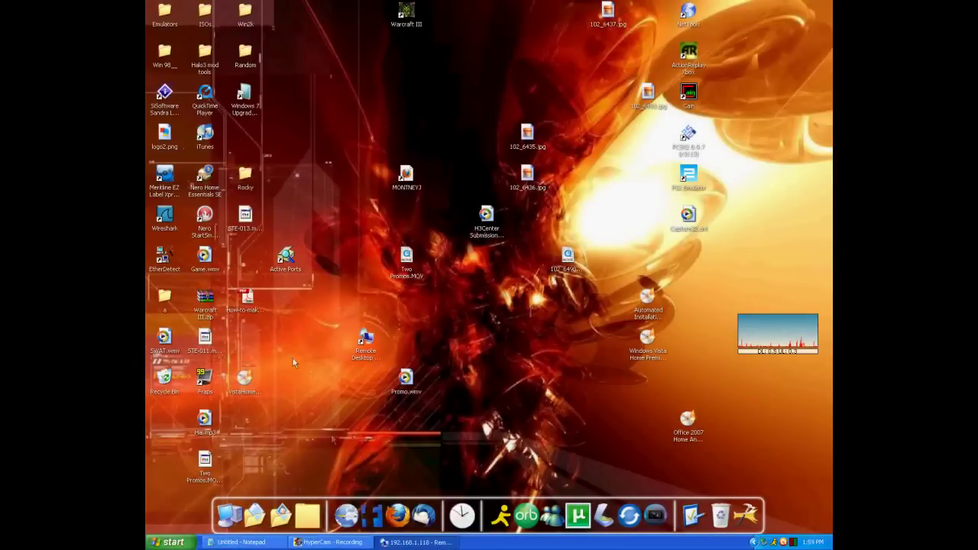
Step: Open Firefox on the local computer and load the Sockso server at 192.168.1.118:4444
{"action": "left_click", "coordinate": [398, 504]}
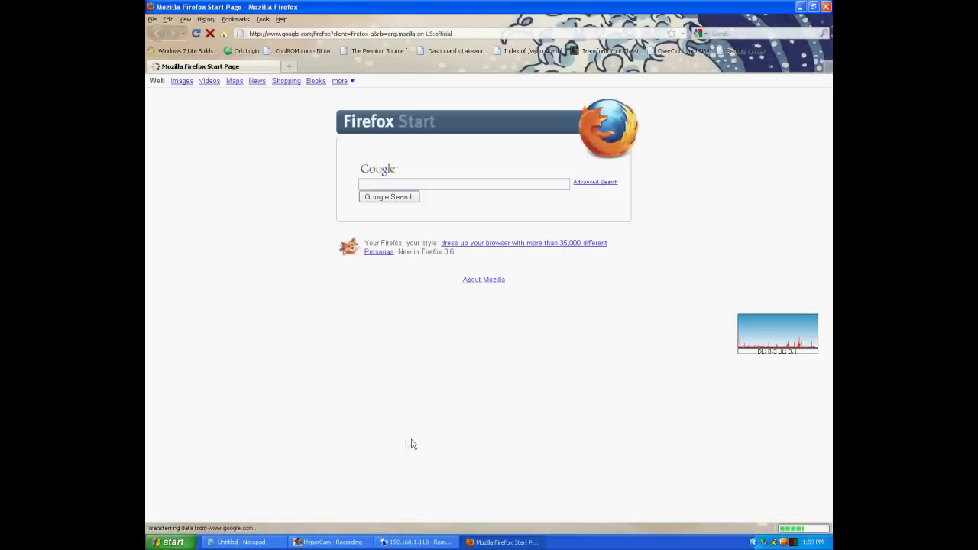
{"action": "left_click", "coordinate": [456, 34]}
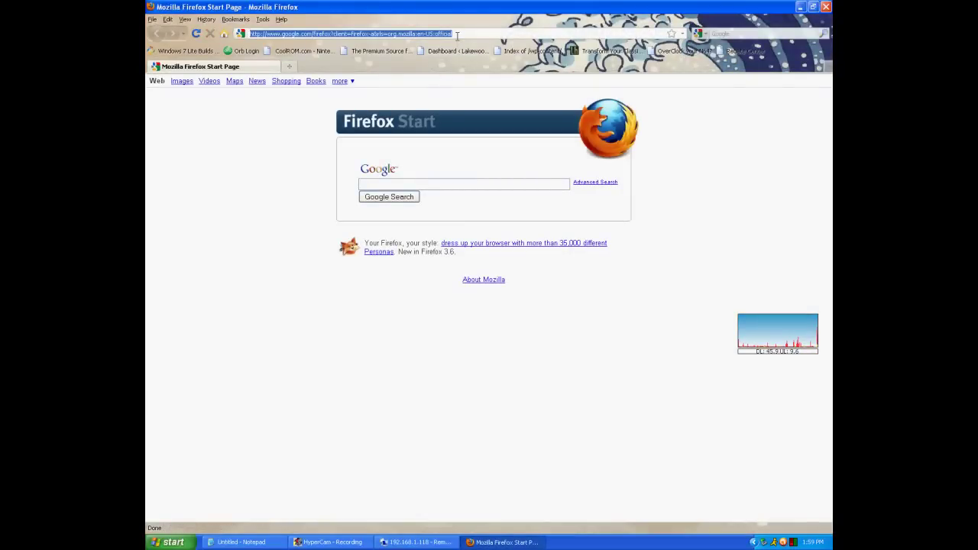
{"action": "key", "text": "BackSpace"}
{"action": "type", "text": "1"}
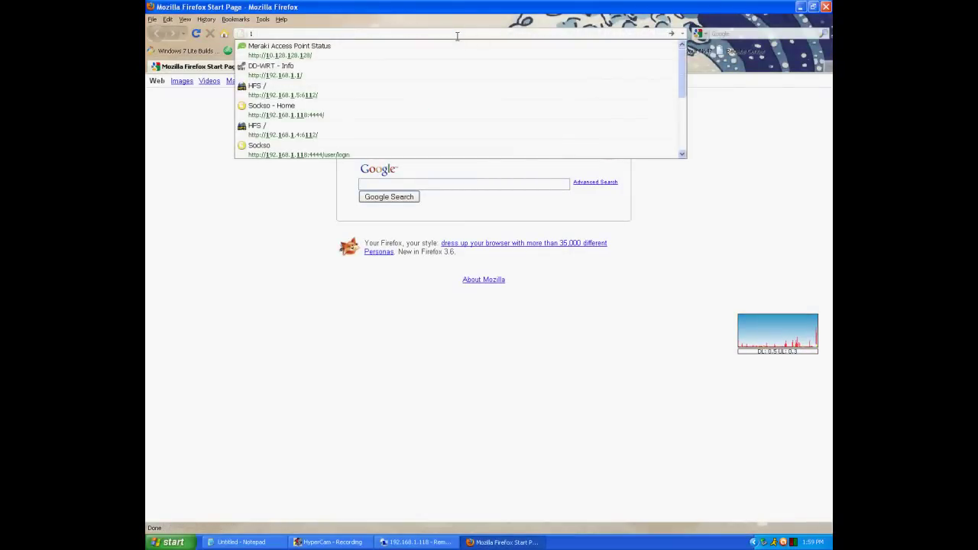
{"action": "type", "text": "92."}
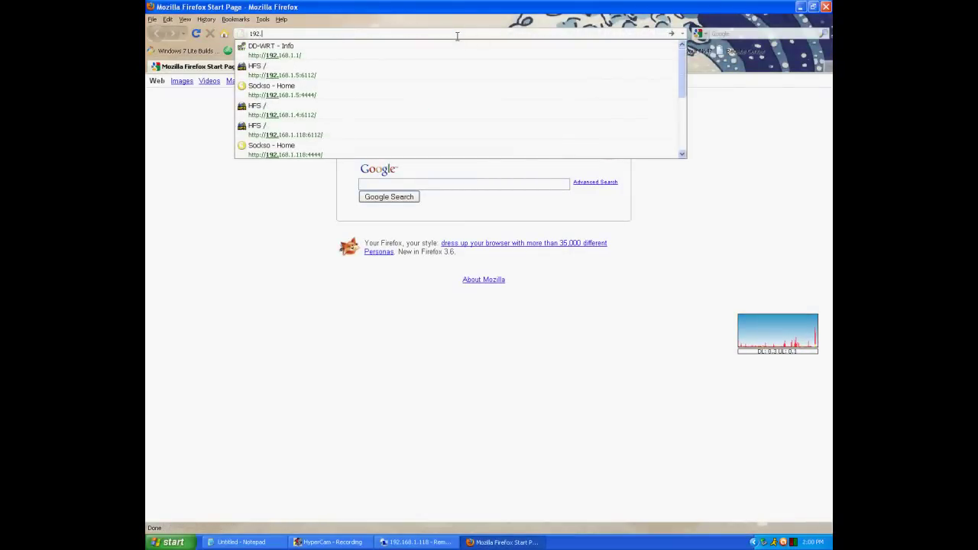
{"action": "type", "text": "168.12"}
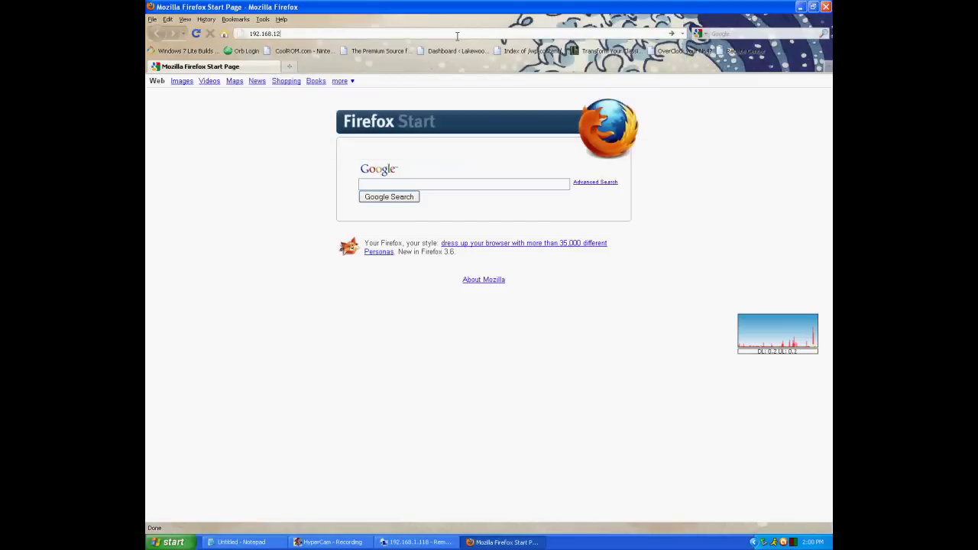
{"action": "key", "text": "BackSpace"}
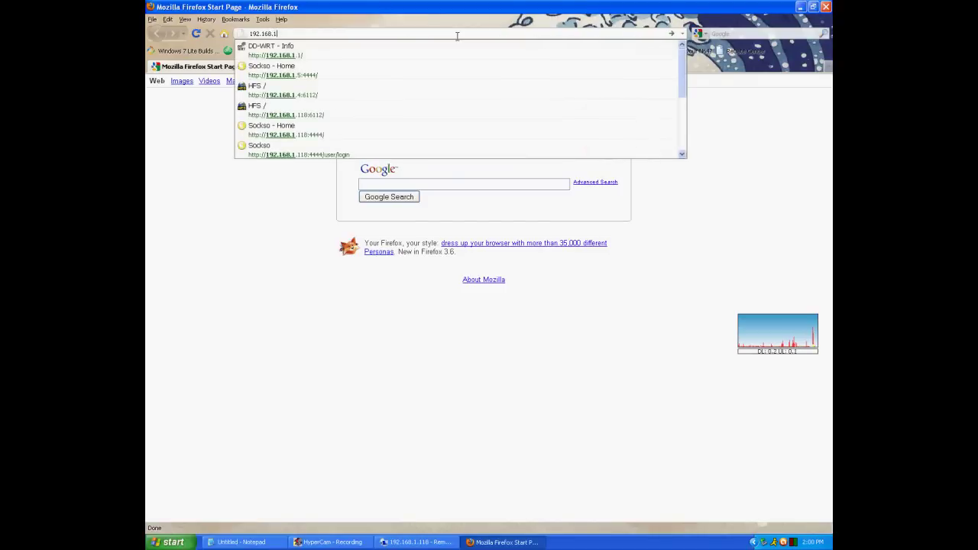
{"action": "type", "text": ".11"}
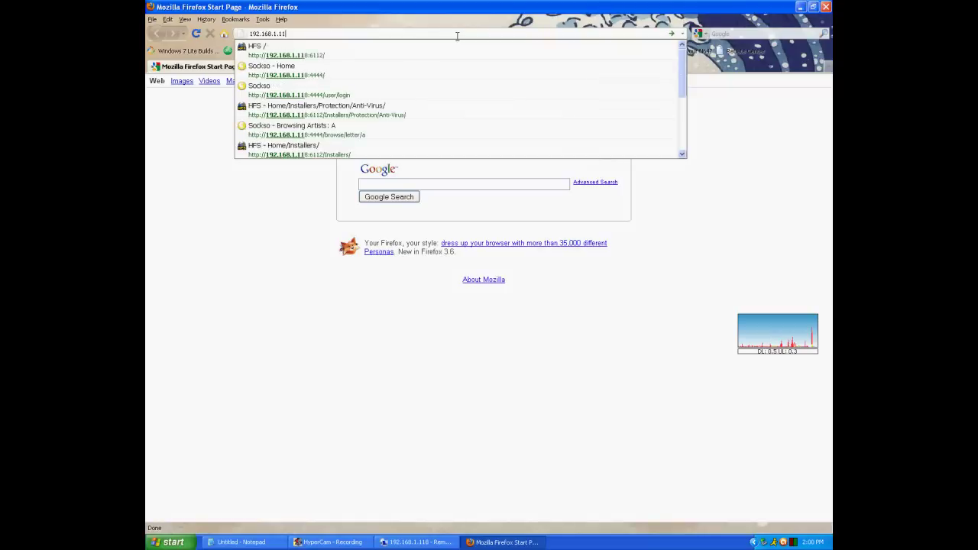
{"action": "type", "text": "8"}
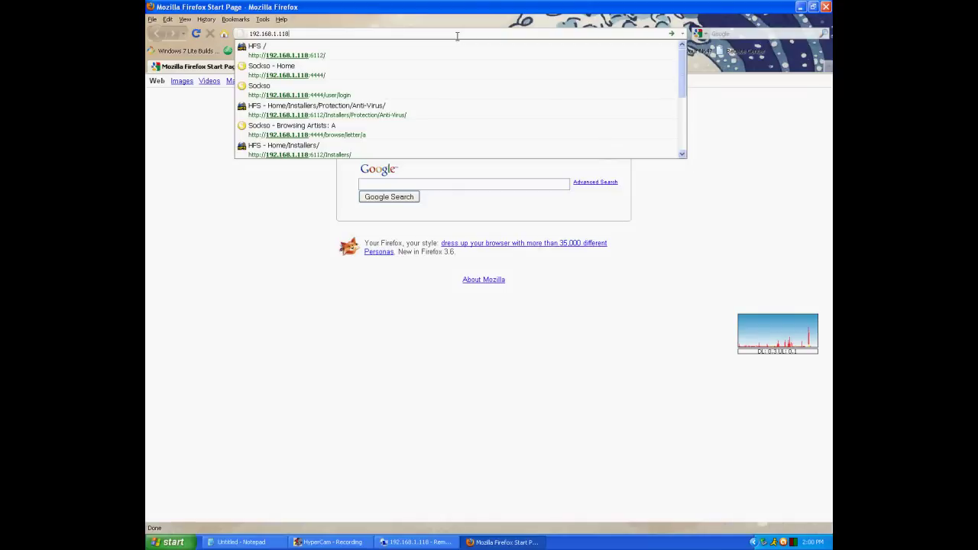
{"action": "type", "text": ":"}
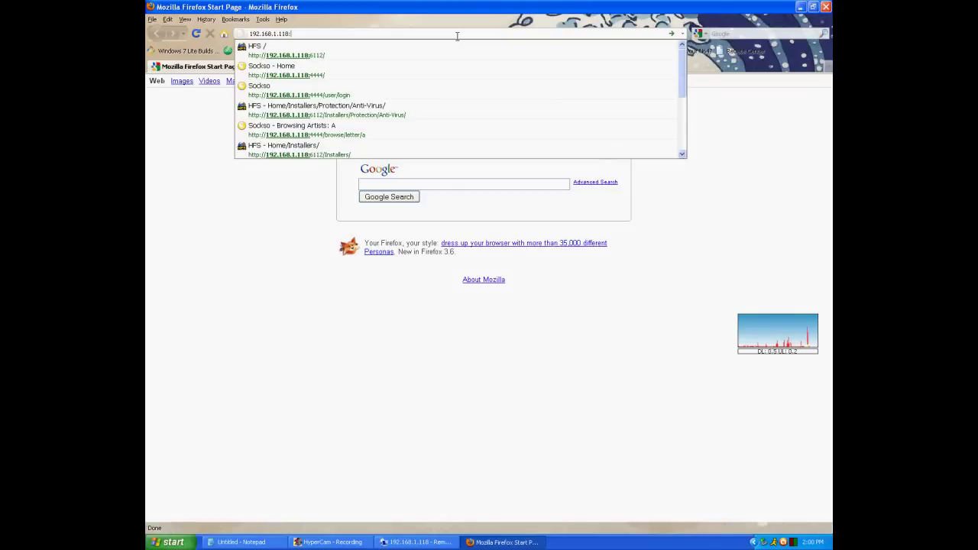
{"action": "type", "text": "4444"}
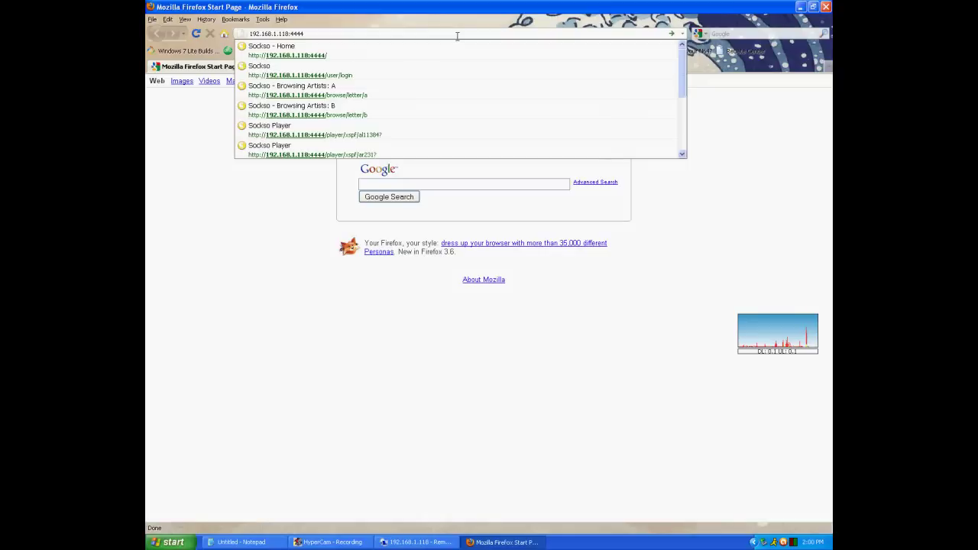
{"action": "key", "text": "Return"}
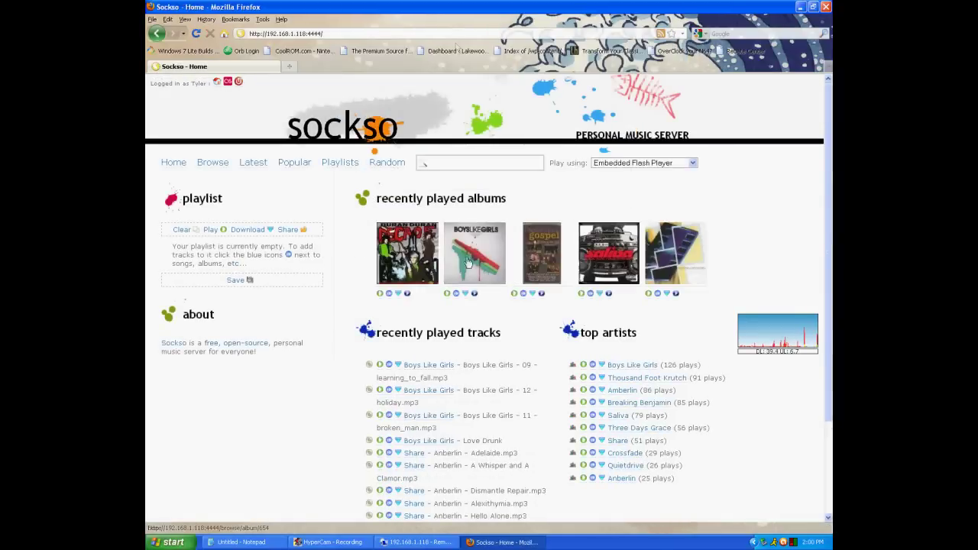
Step: Browse the server's artists by letter, including D, and return to the artists under A
{"action": "left_click", "coordinate": [210, 166]}
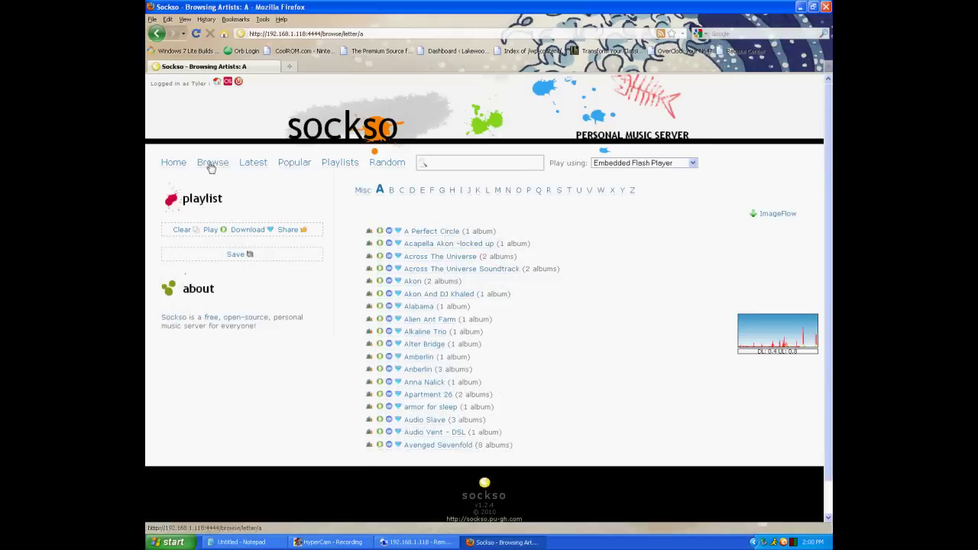
{"action": "left_click", "coordinate": [400, 190]}
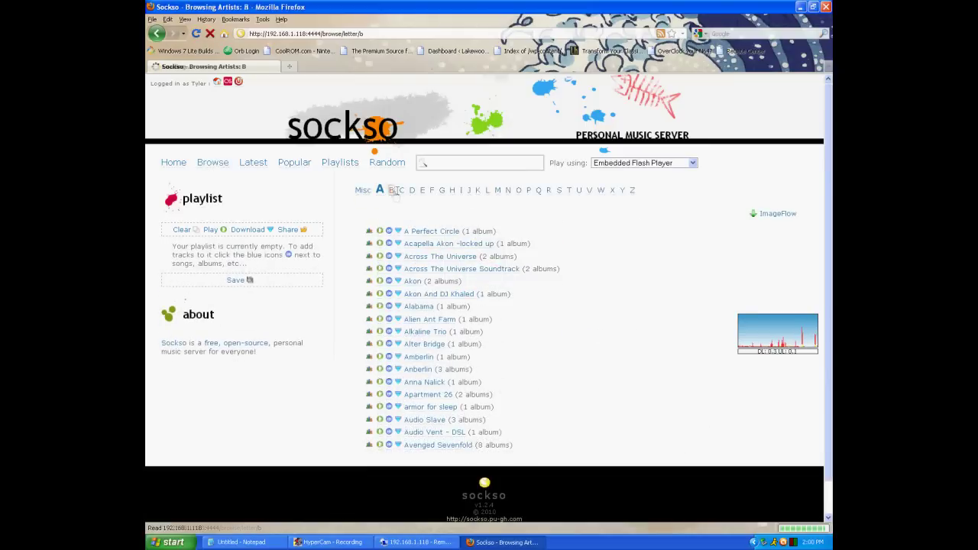
{"action": "left_click", "coordinate": [411, 190]}
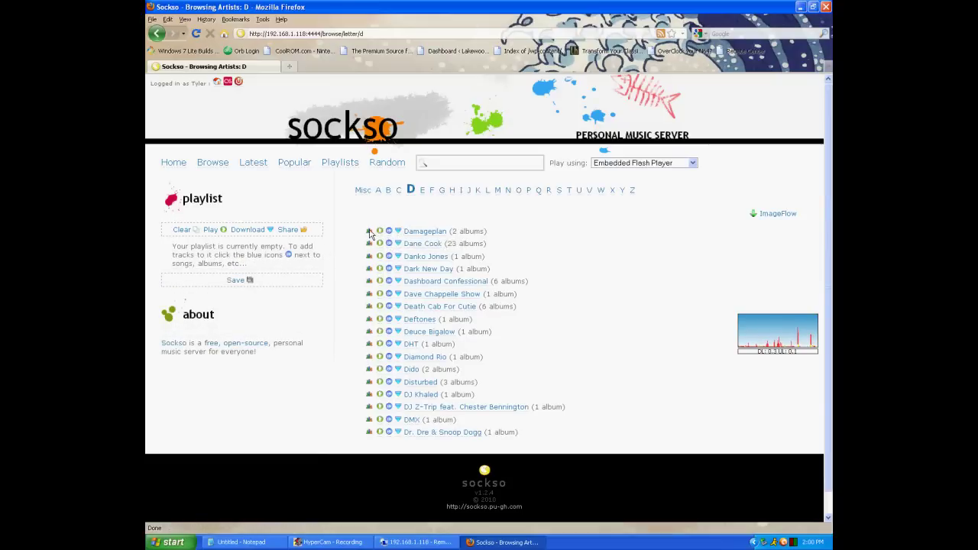
{"action": "left_click", "coordinate": [212, 162]}
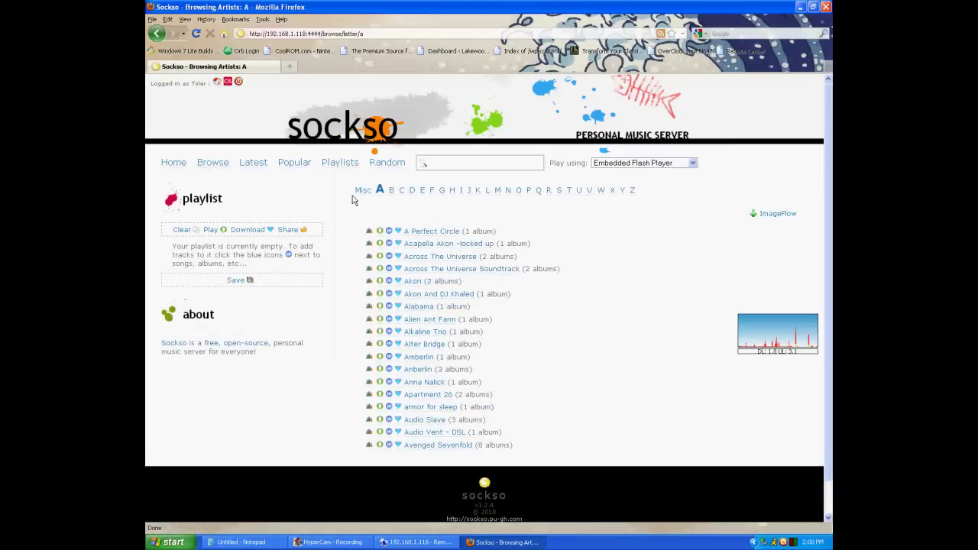
Step: Return to the remote desktop session, reopen the Sockso Collection Manager, and review its user accounts and the login and registration options
{"action": "left_click", "coordinate": [436, 543]}
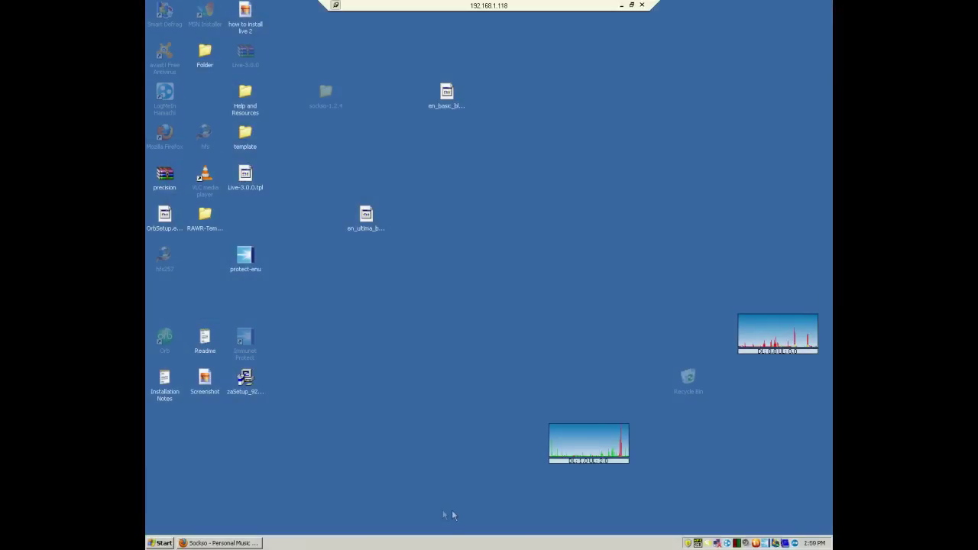
{"action": "left_click", "coordinate": [712, 543]}
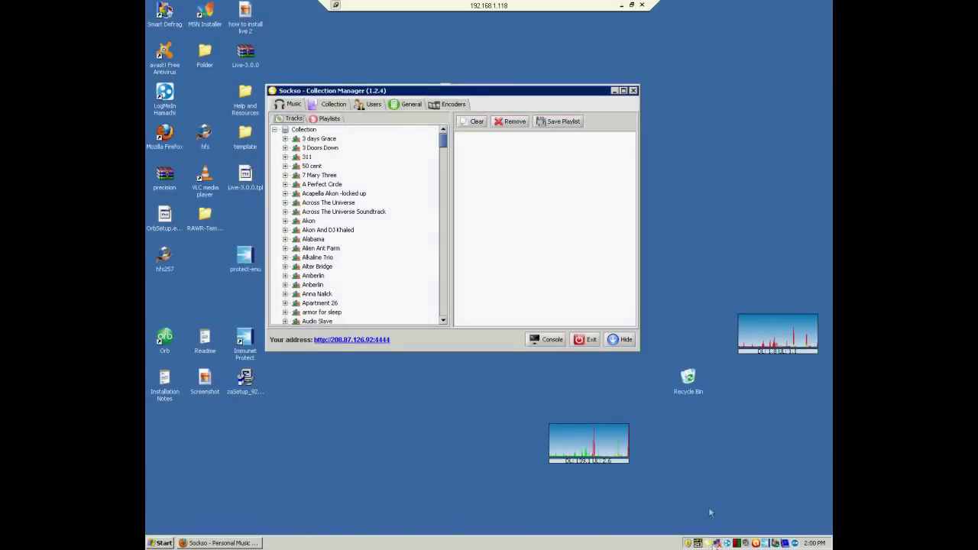
{"action": "left_click", "coordinate": [381, 109]}
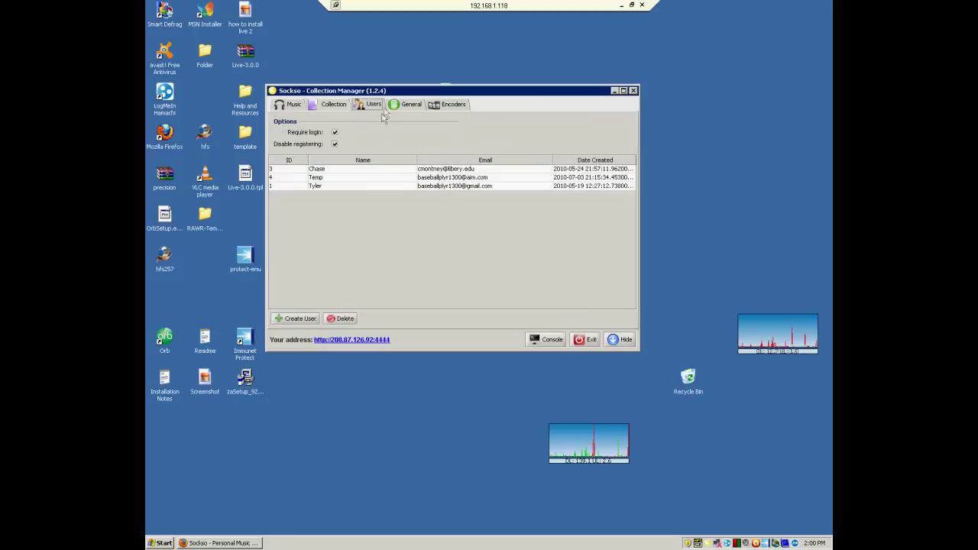
{"action": "left_click", "coordinate": [319, 177]}
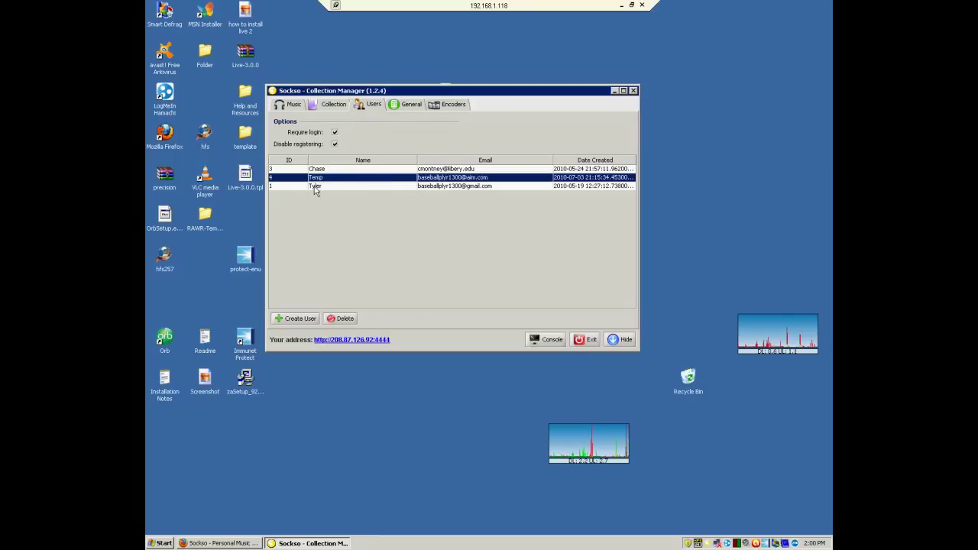
{"action": "left_click", "coordinate": [334, 143]}
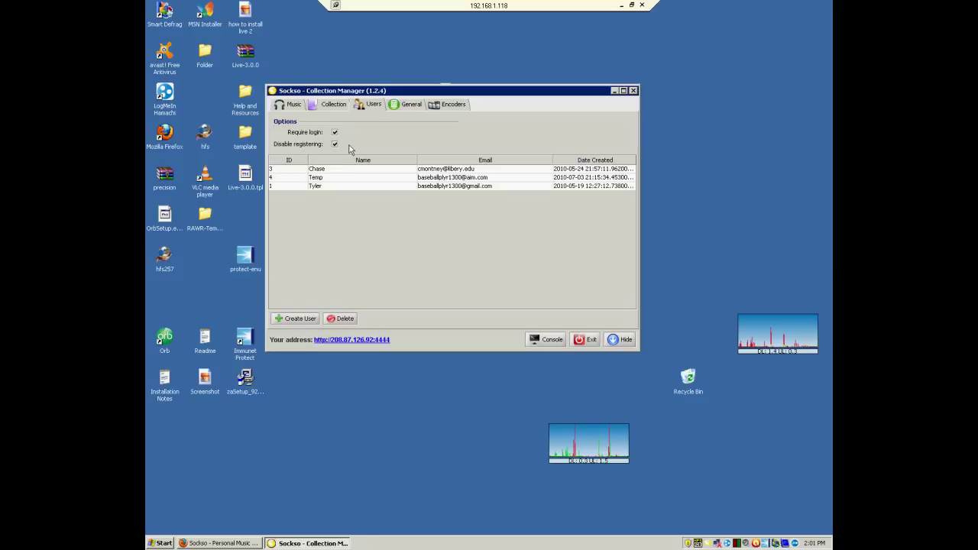
Step: View the form for creating a new user, dismiss it, and return to the Sockso page in the local browser
{"action": "left_click", "coordinate": [316, 318]}
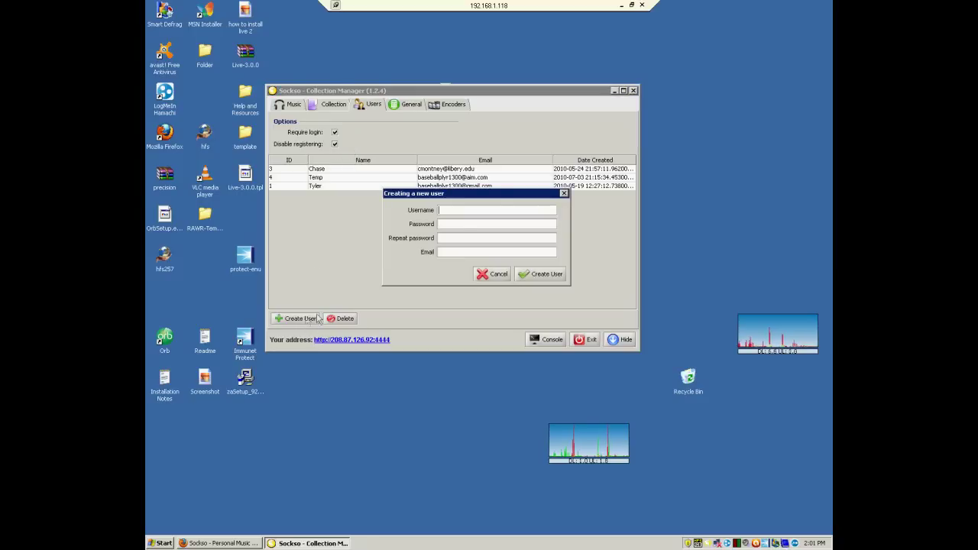
{"action": "left_click", "coordinate": [563, 194]}
{"action": "left_click", "coordinate": [633, 91]}
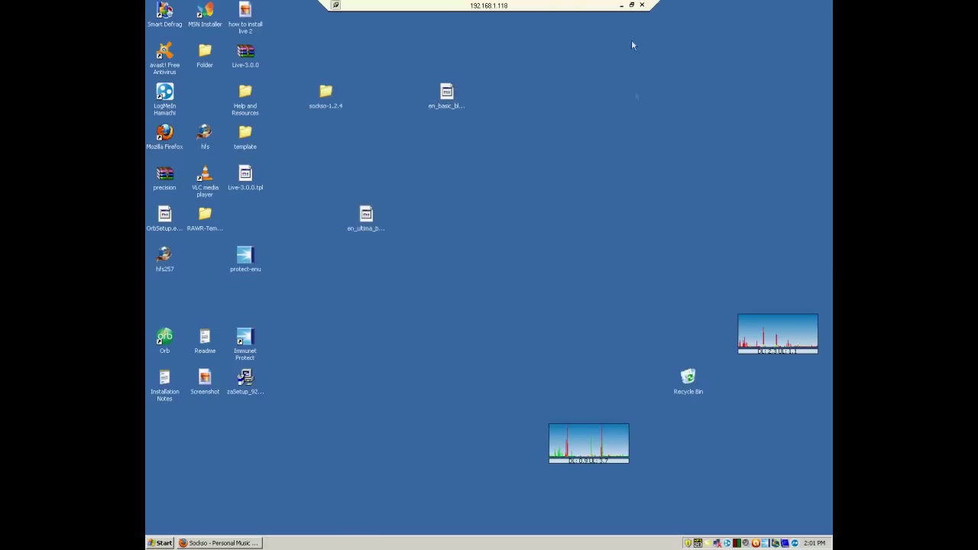
{"action": "left_click", "coordinate": [621, 4]}
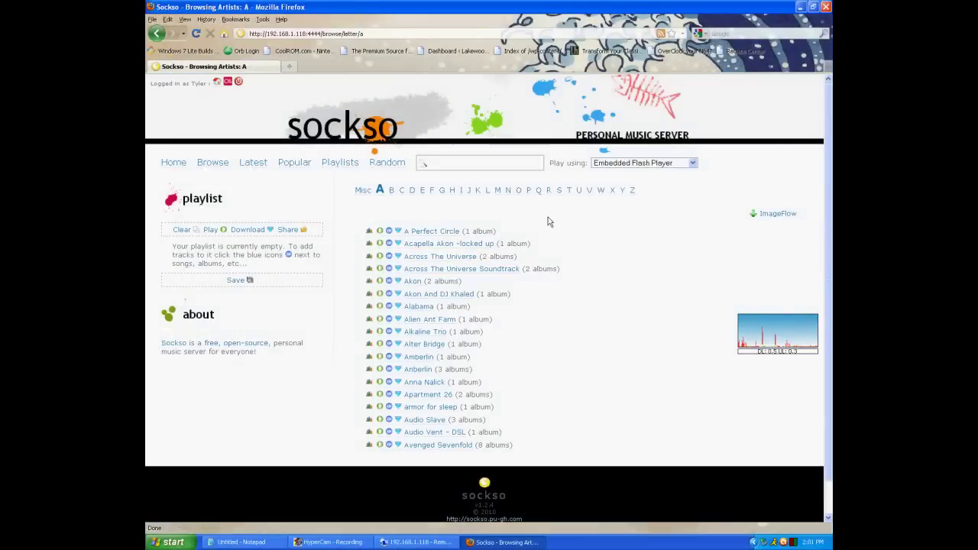
{"action": "left_click", "coordinate": [397, 34]}
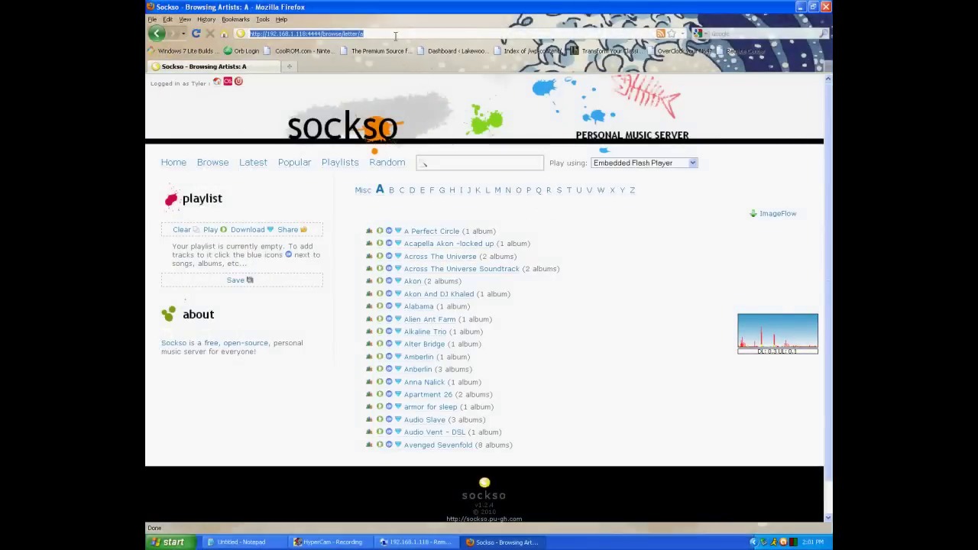
{"action": "key", "text": "BackSpace"}
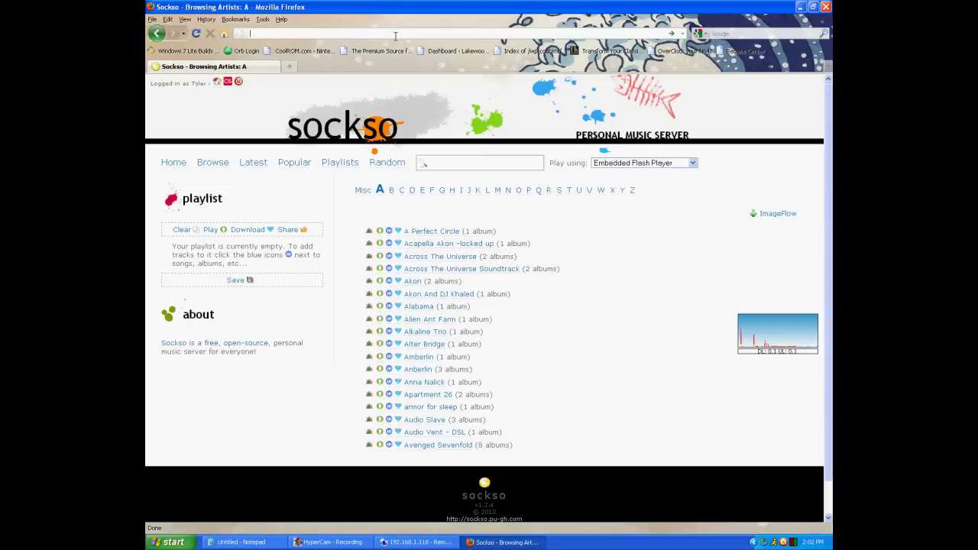
{"action": "type", "text": "208"}
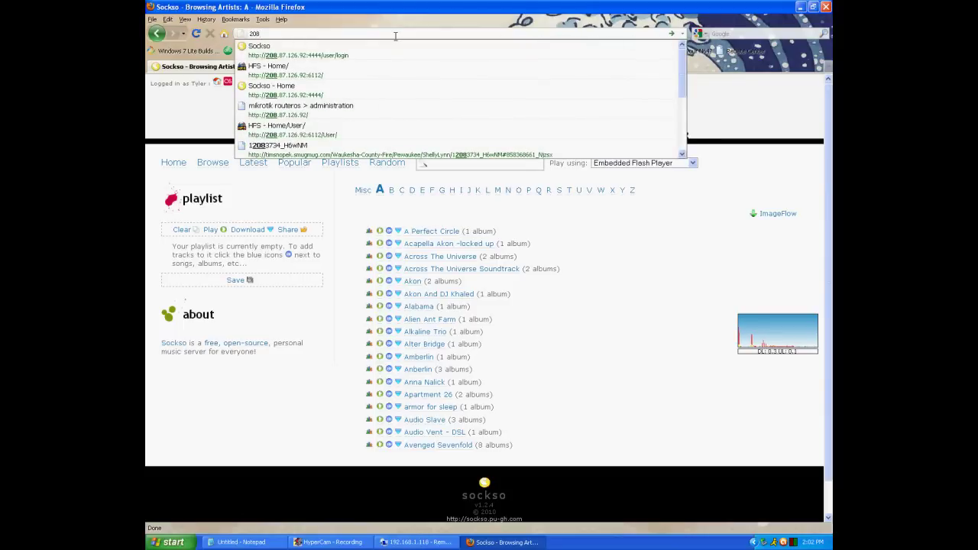
{"action": "type", "text": ".8"}
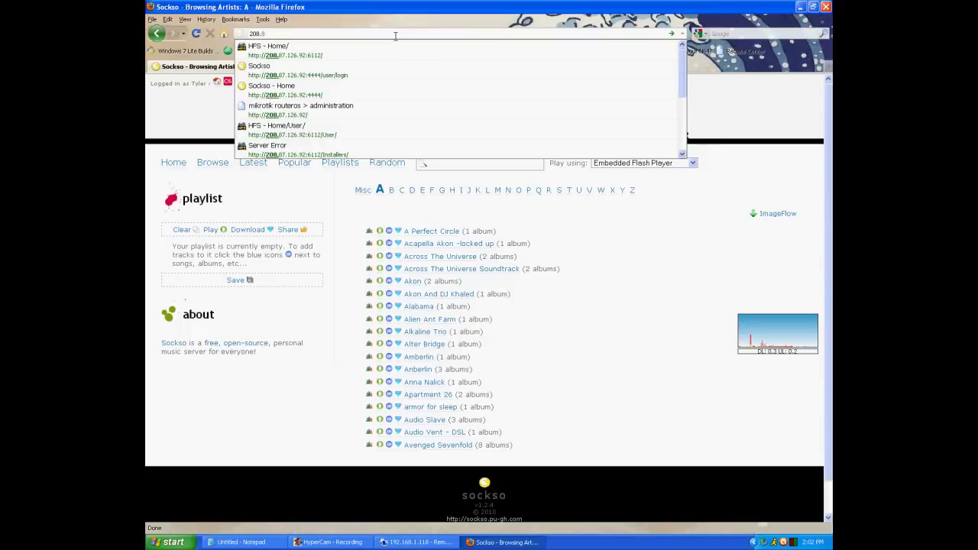
{"action": "type", "text": "7.12"}
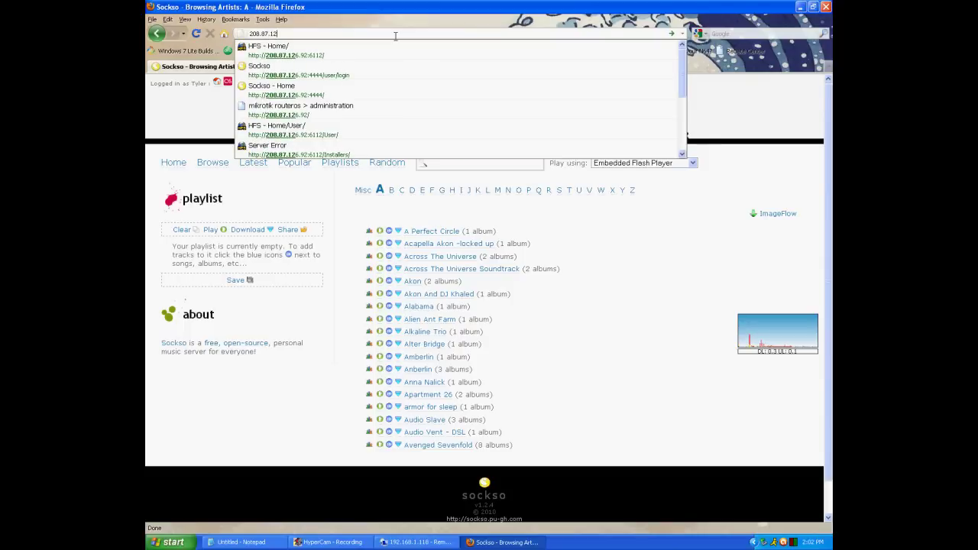
{"action": "type", "text": "6.92"}
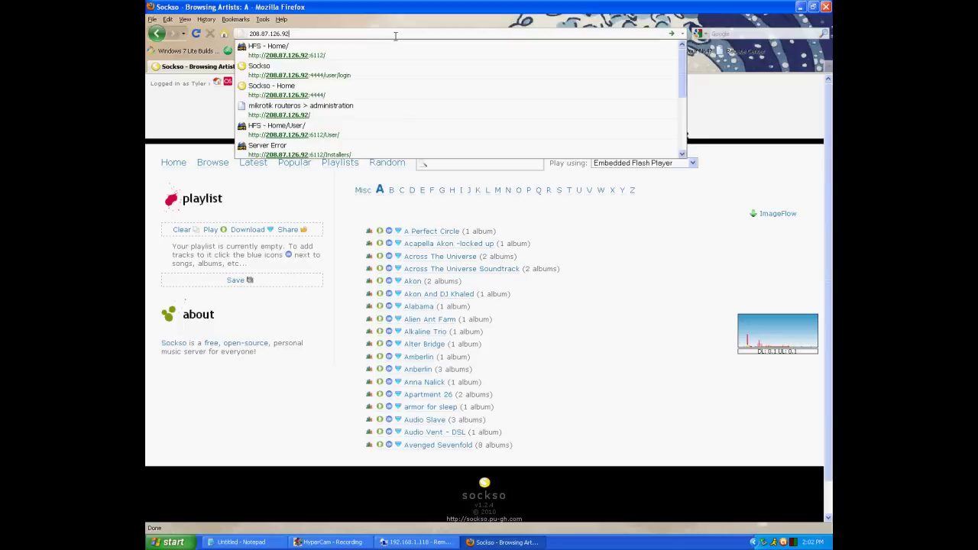
{"action": "type", "text": ":4444"}
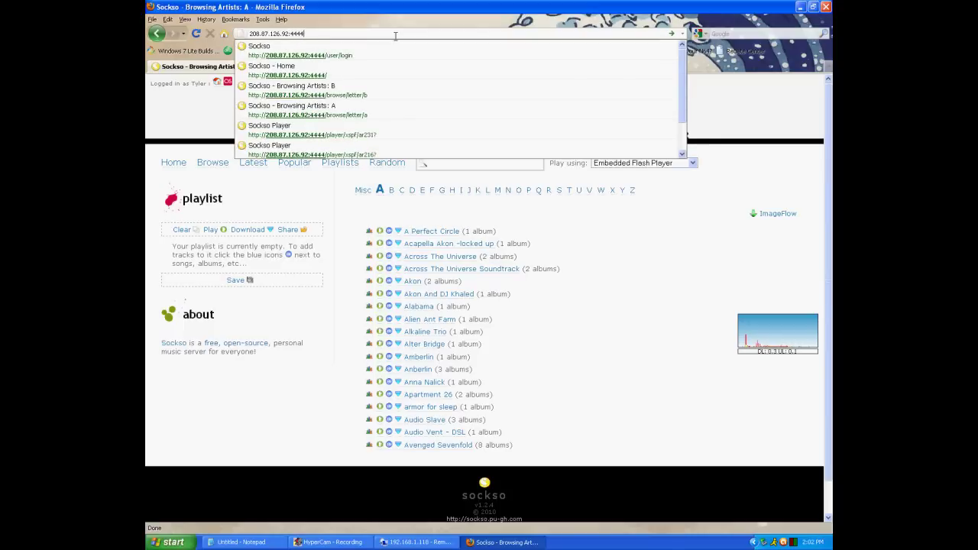
{"action": "key", "text": "Return"}
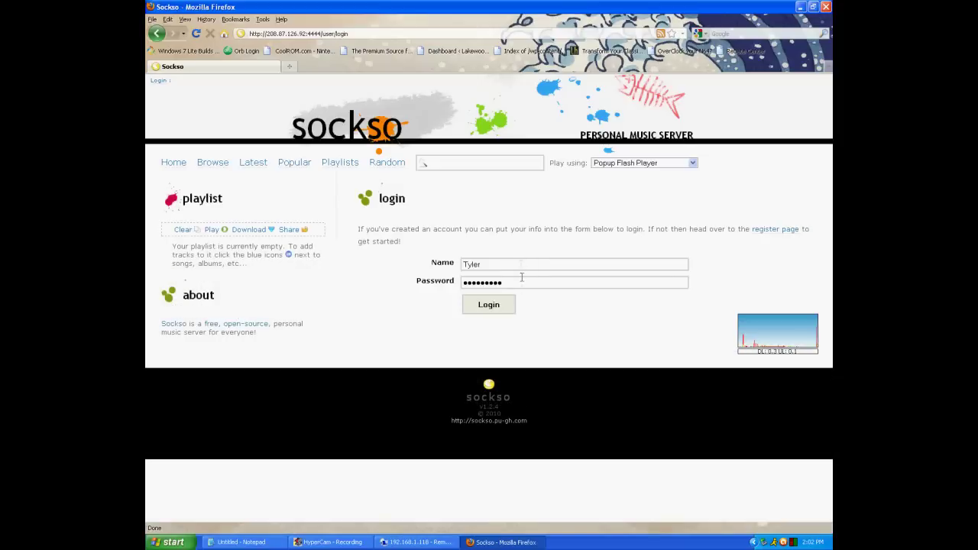
{"action": "left_click", "coordinate": [487, 307]}
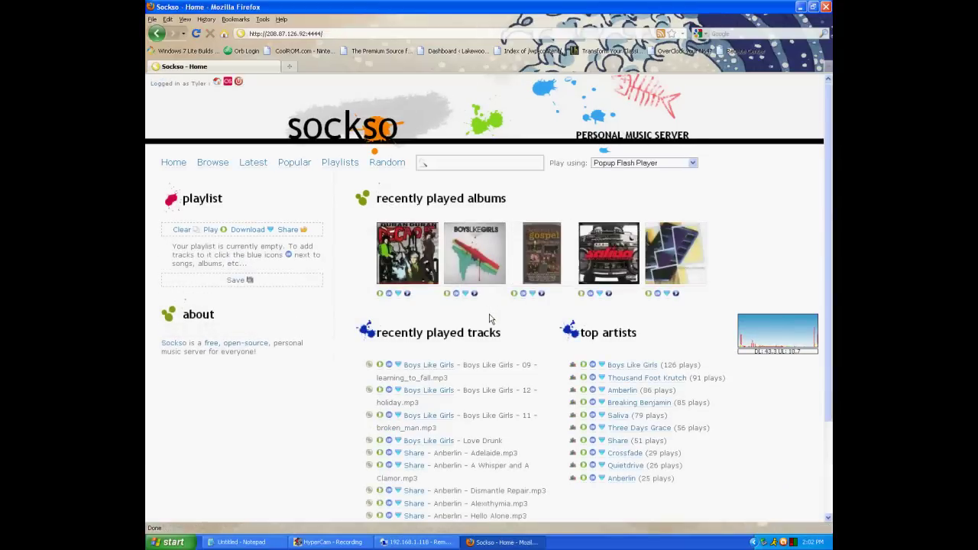
Step: Play the first recently played album with the Popup Flash Player, and close the player window
{"action": "left_click", "coordinate": [628, 167]}
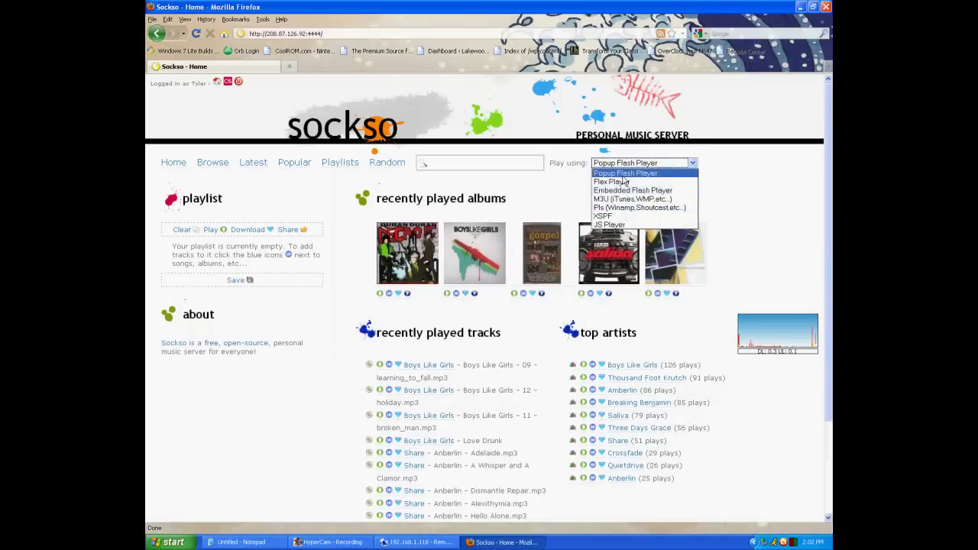
{"action": "left_click", "coordinate": [622, 172]}
{"action": "left_click", "coordinate": [379, 294]}
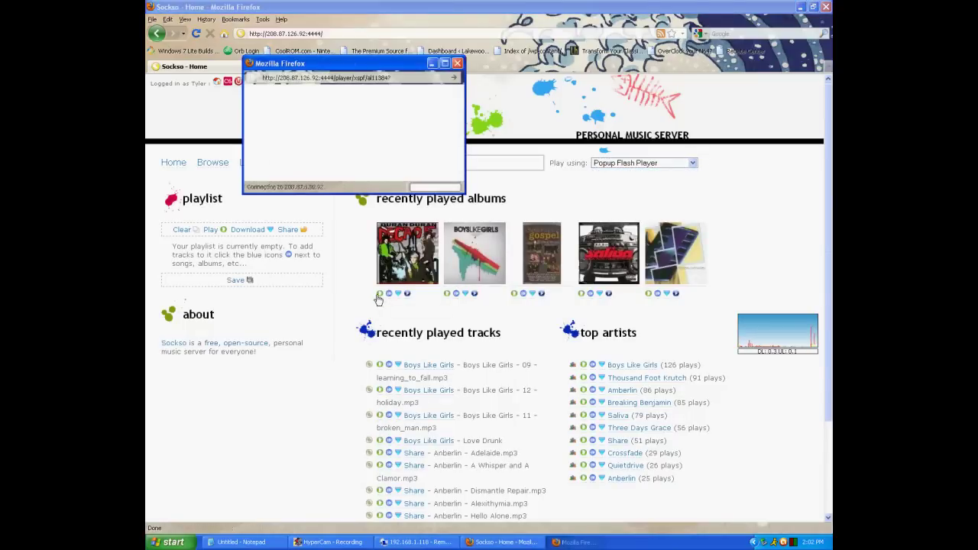
{"action": "left_click", "coordinate": [457, 63]}
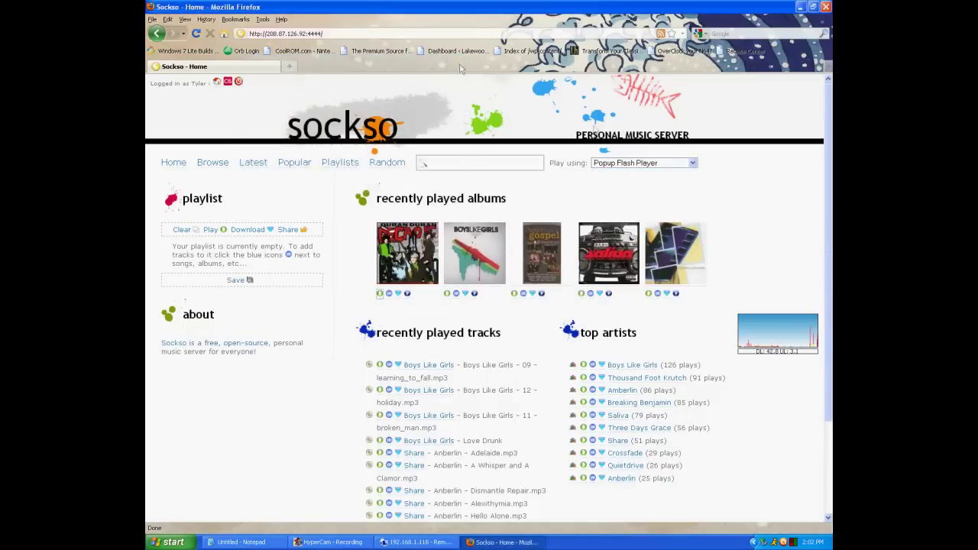
Step: Try the Flex Player option, switch playback to the Embedded Flash Player, and play the first recently played album
{"action": "left_click", "coordinate": [641, 164]}
{"action": "left_click", "coordinate": [635, 182]}
{"action": "left_click", "coordinate": [640, 164]}
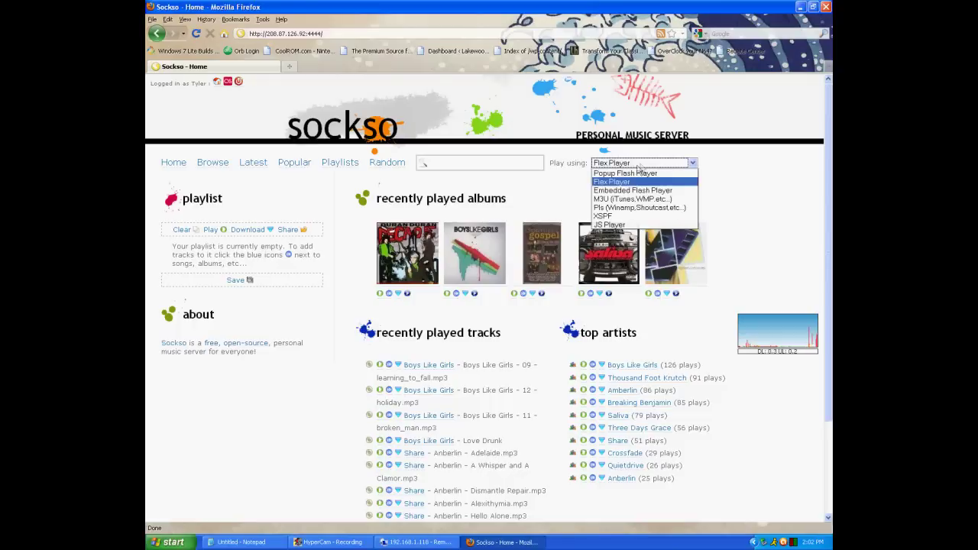
{"action": "left_click", "coordinate": [635, 190]}
{"action": "left_click", "coordinate": [380, 293]}
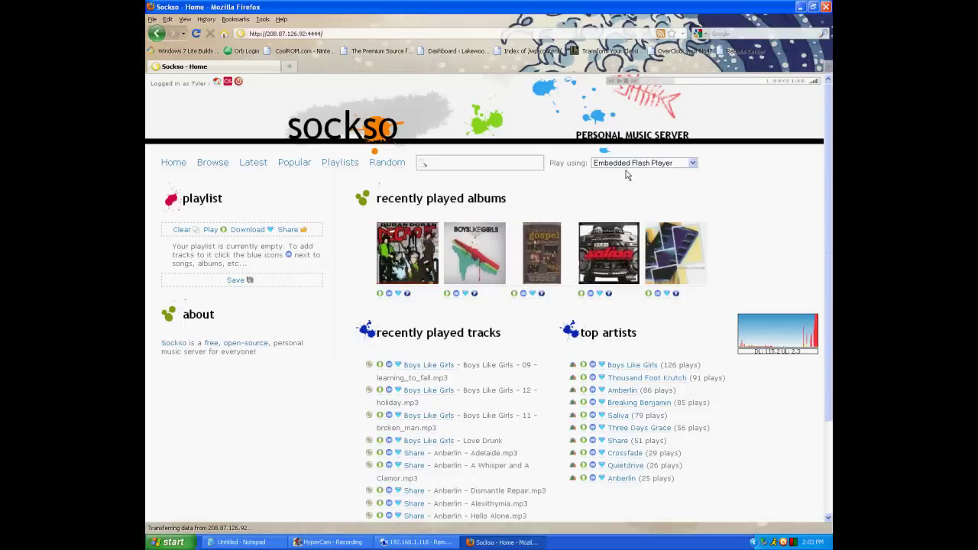
Step: Set the playback method to M3U (iTunes, WMP, etc.)
{"action": "left_click", "coordinate": [628, 166]}
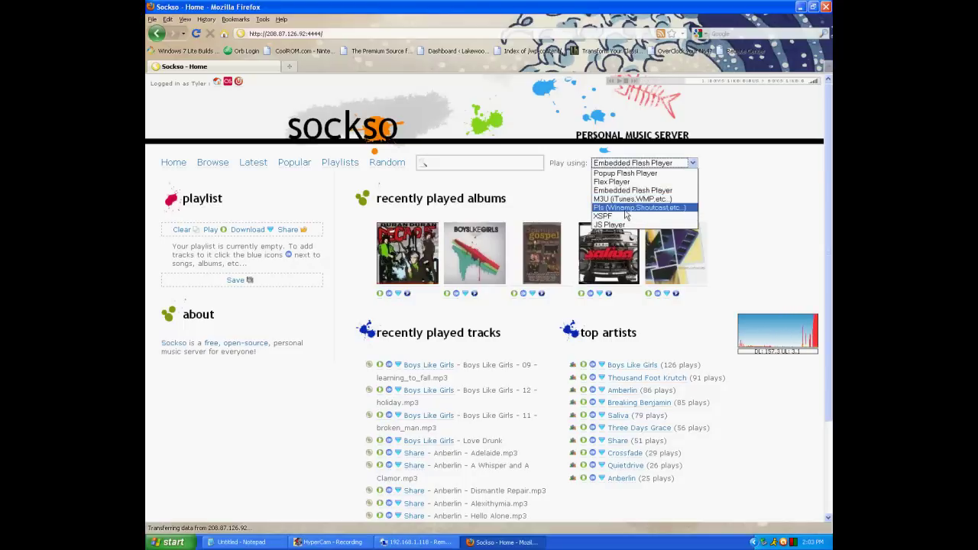
{"action": "left_click", "coordinate": [625, 199]}
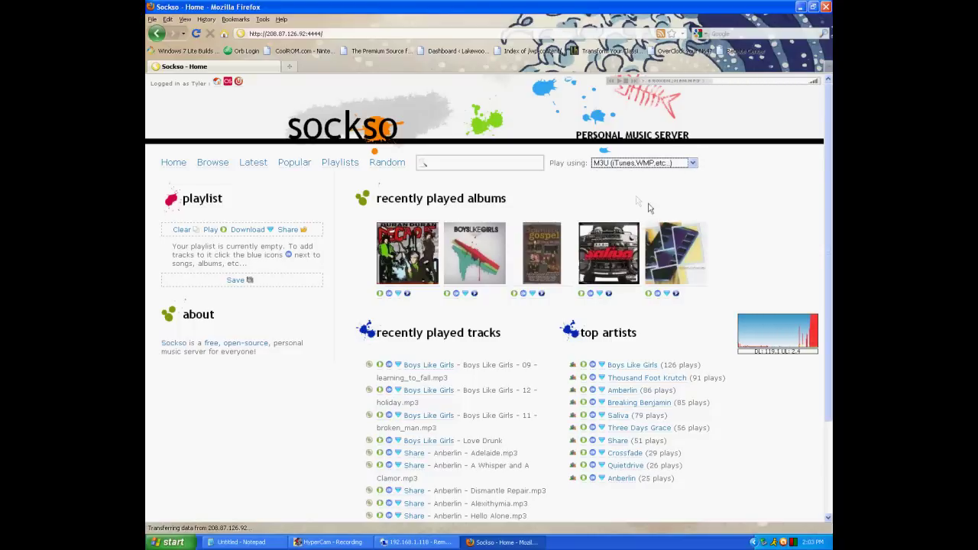
{"action": "left_click", "coordinate": [689, 208]}
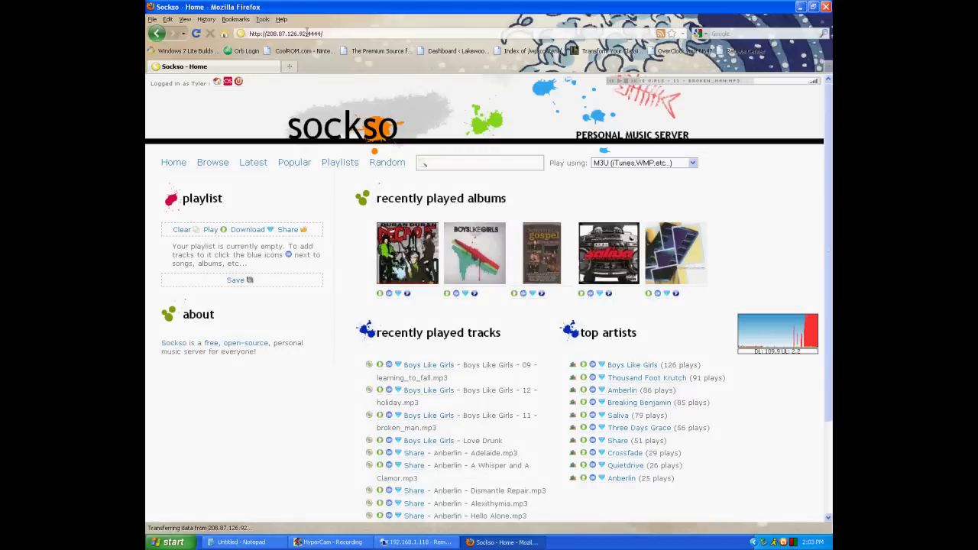
Step: Load the router's control panel at 192.168.1.1 in a new browser tab
{"action": "left_click", "coordinate": [289, 66]}
{"action": "type", "text": "192."}
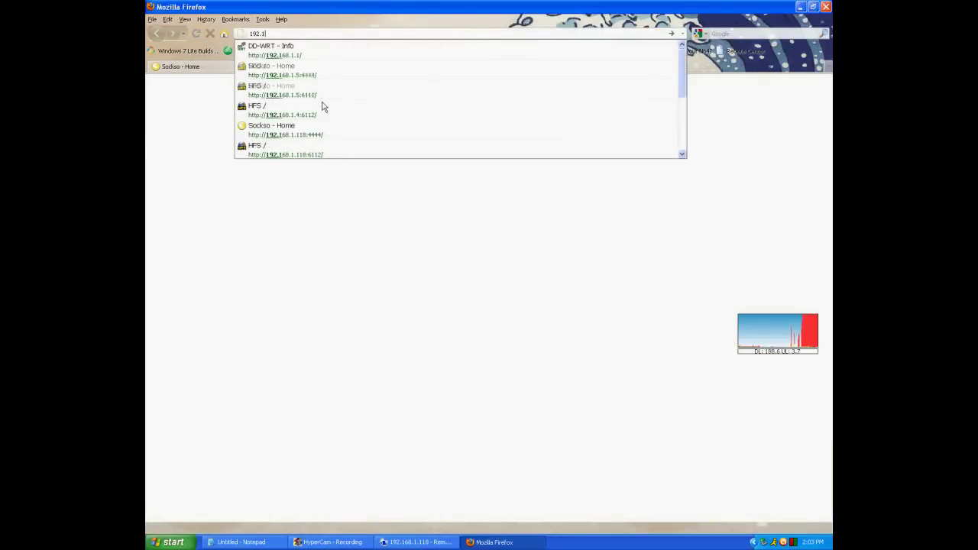
{"action": "type", "text": "168.1.1"}
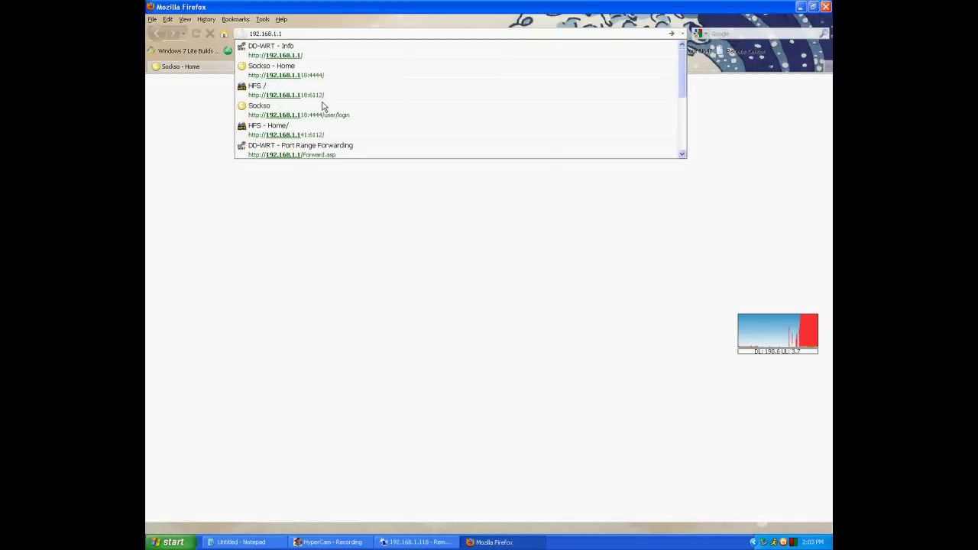
{"action": "key", "text": "Return"}
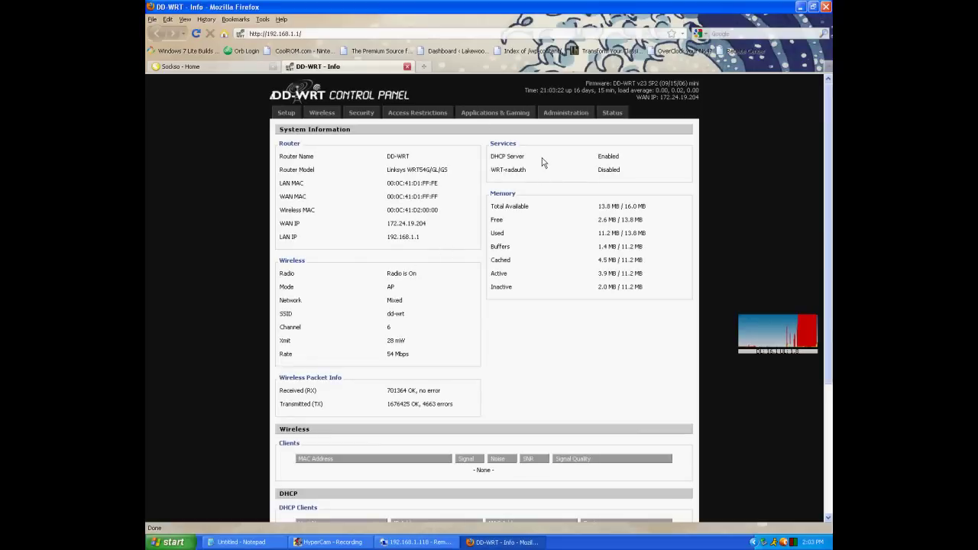
Step: Open the router's Applications & Gaming settings, authenticating as admin with the router password
{"action": "left_click", "coordinate": [472, 114]}
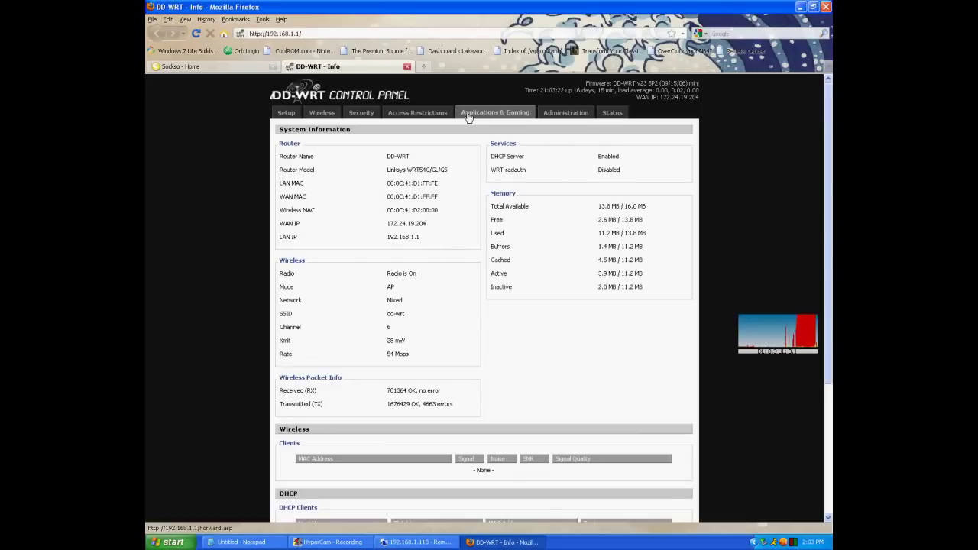
{"action": "type", "text": "a"}
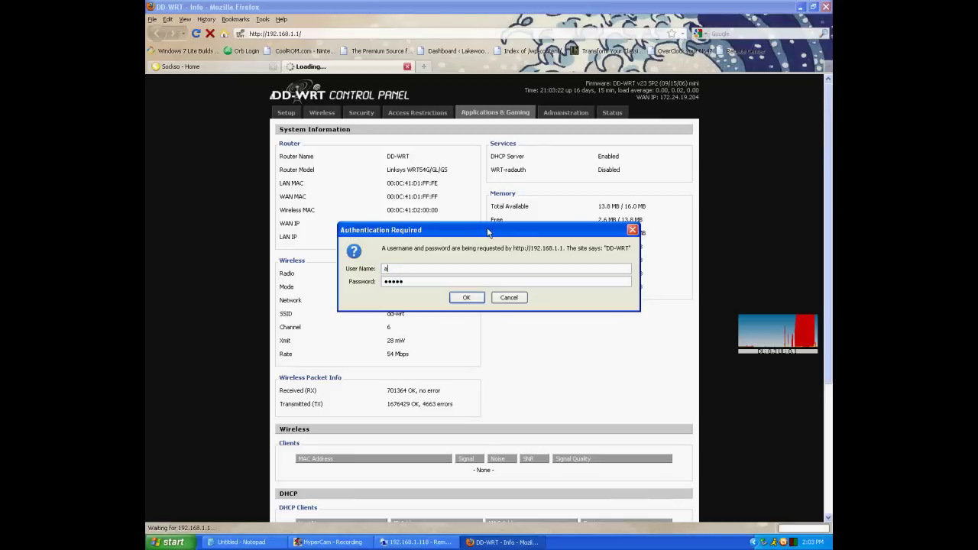
{"action": "type", "text": "dmin"}
{"action": "key", "text": "Tab"}
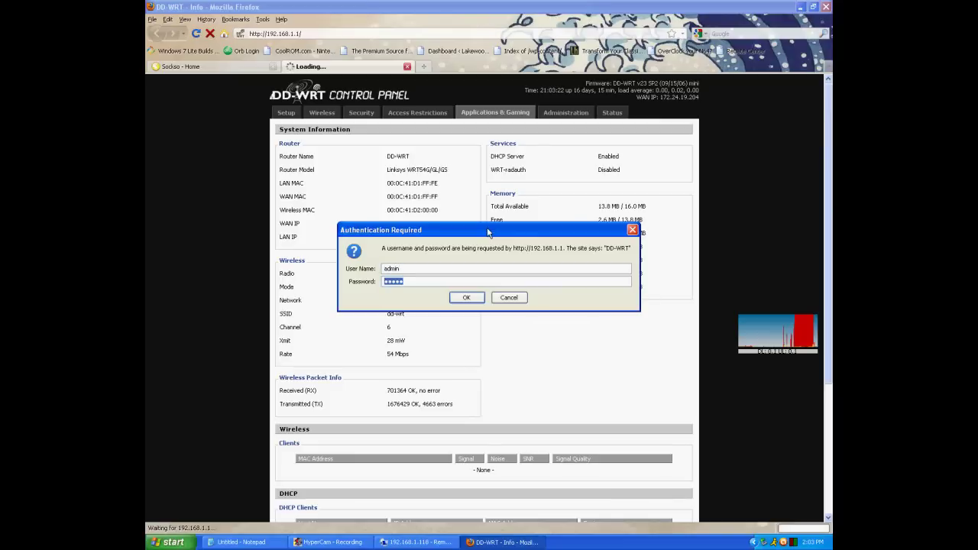
{"action": "type", "text": "password"}
{"action": "key", "text": "Return"}
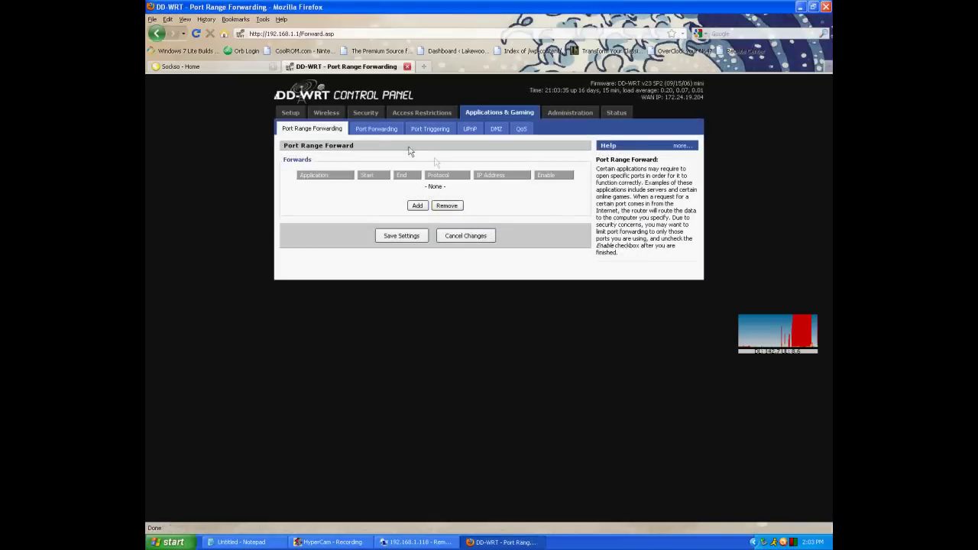
Step: Open the single-port forwarding list and examine the Music entry's application name and source port
{"action": "left_click", "coordinate": [367, 129]}
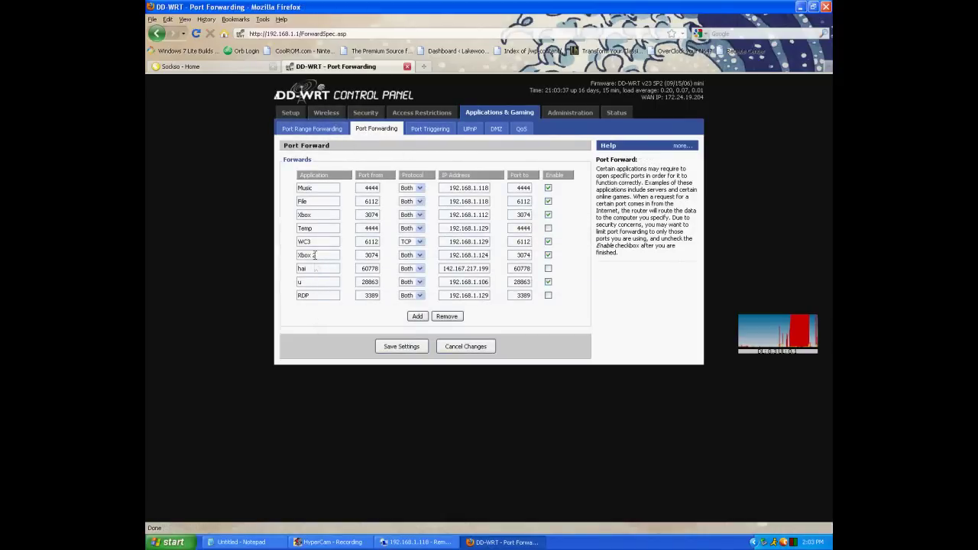
{"action": "left_click", "coordinate": [324, 191]}
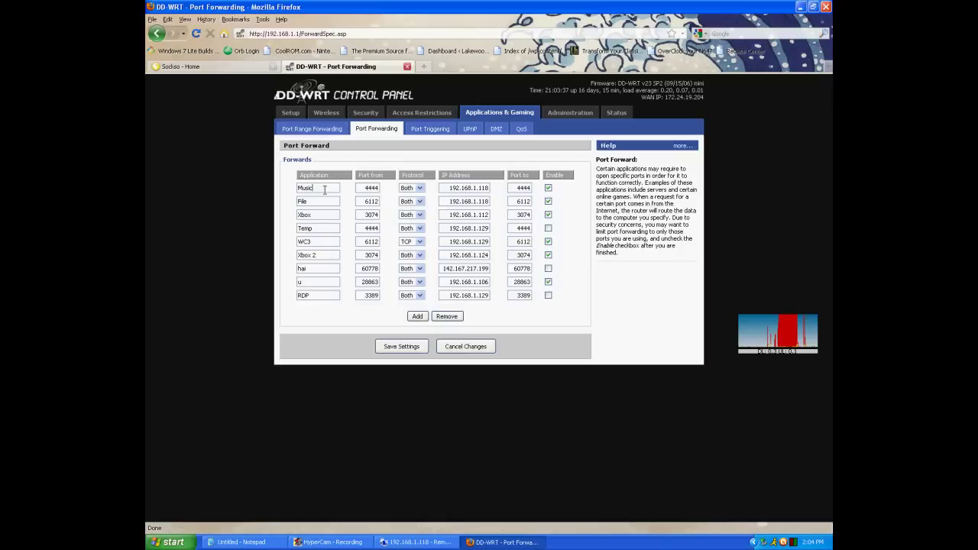
{"action": "key", "text": "BackSpace"}
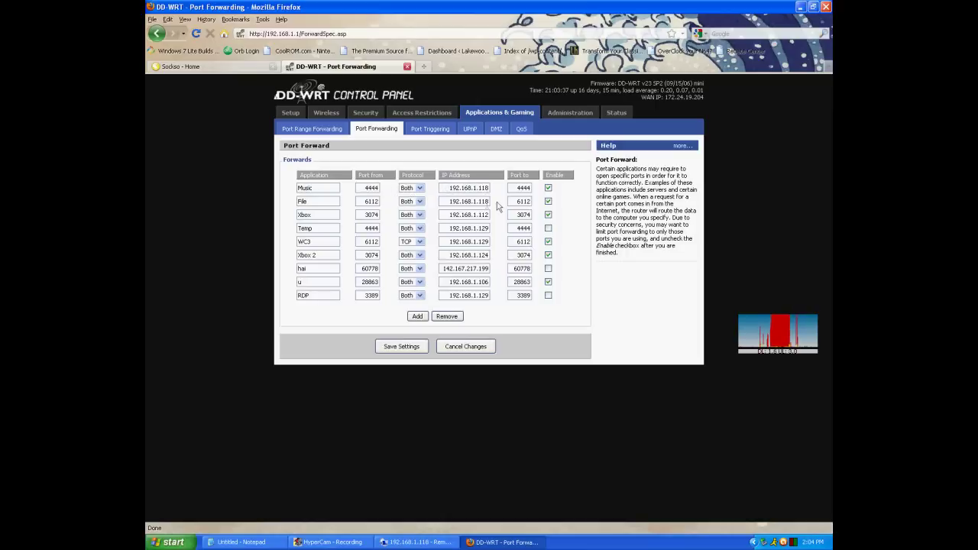
{"action": "left_click", "coordinate": [359, 187]}
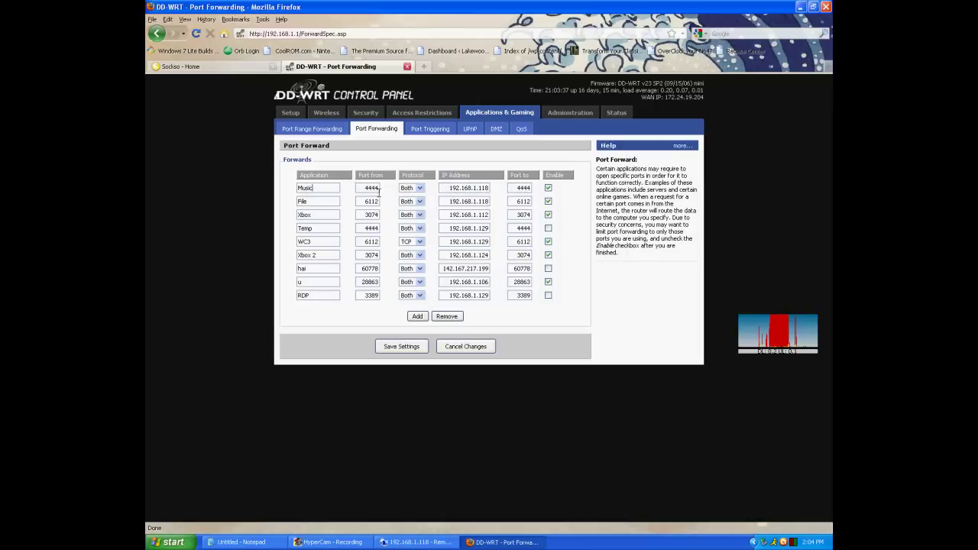